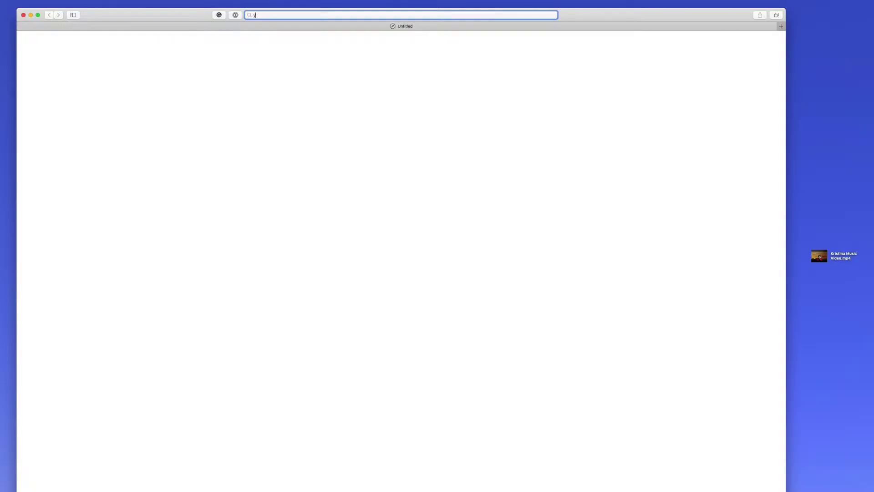
Step: Load the YouTube home page and show the Create menu with Upload video and Go live
key(Return)
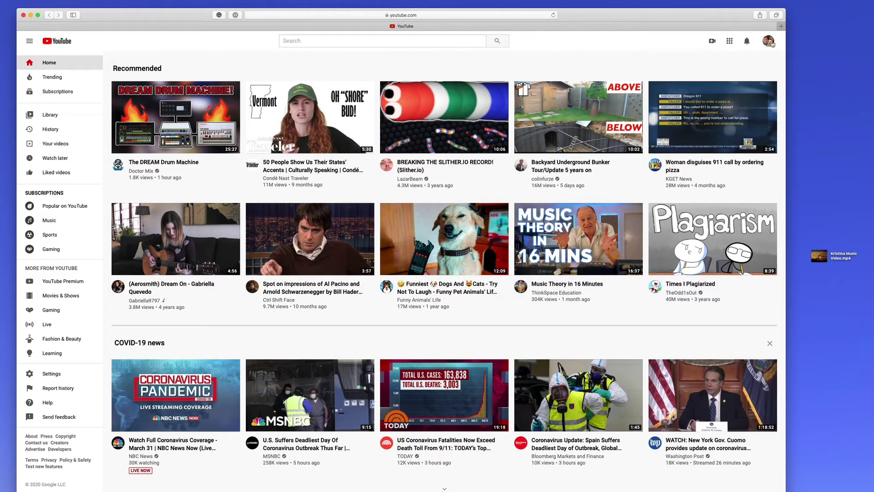
click(769, 42)
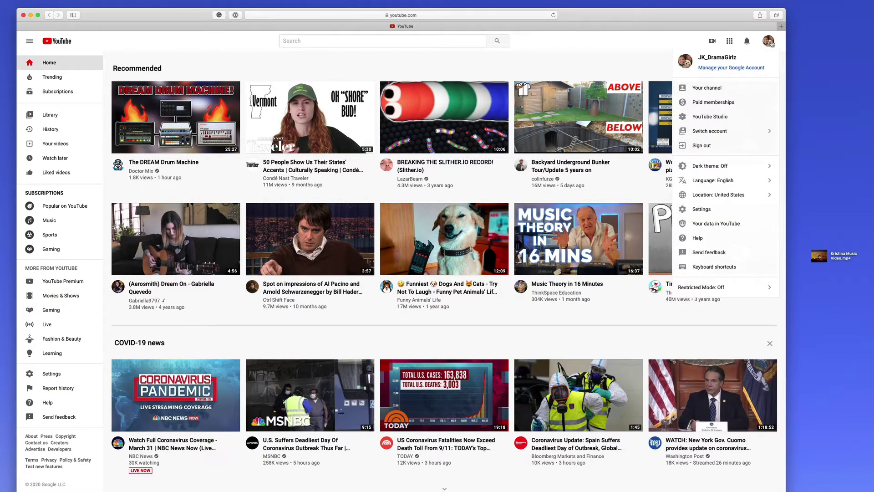
click(667, 40)
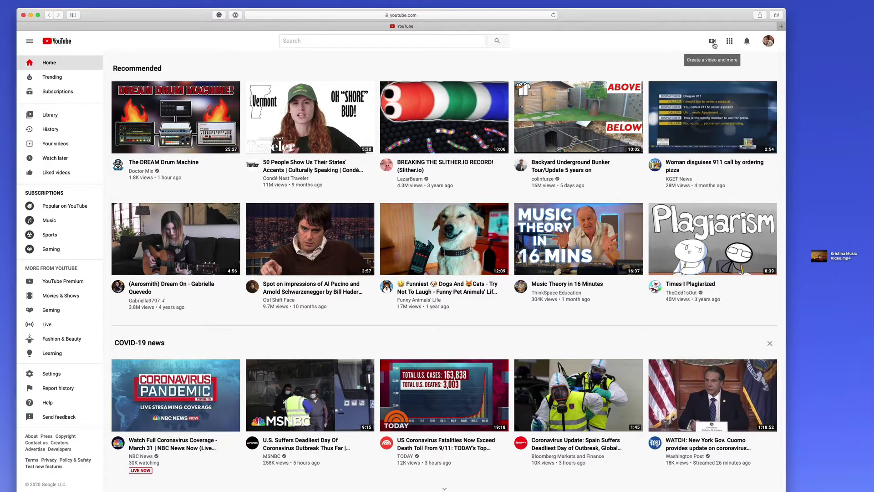
click(713, 42)
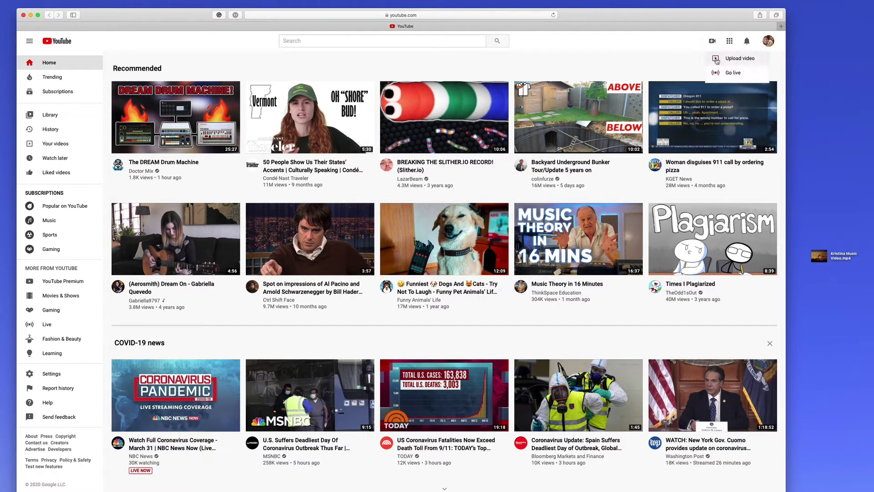
Step: Start a new video upload, then abandon renaming the desktop video file, keeping its original name
click(726, 57)
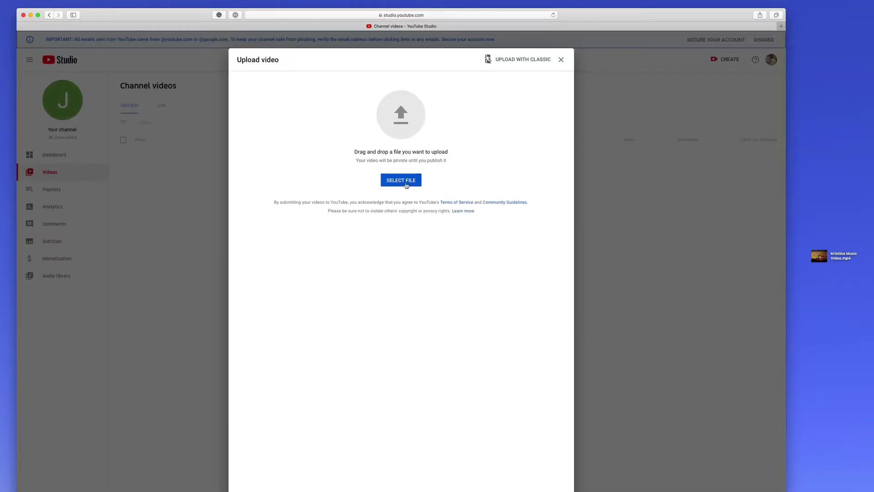
click(842, 256)
click(844, 258)
key(BackSpace)
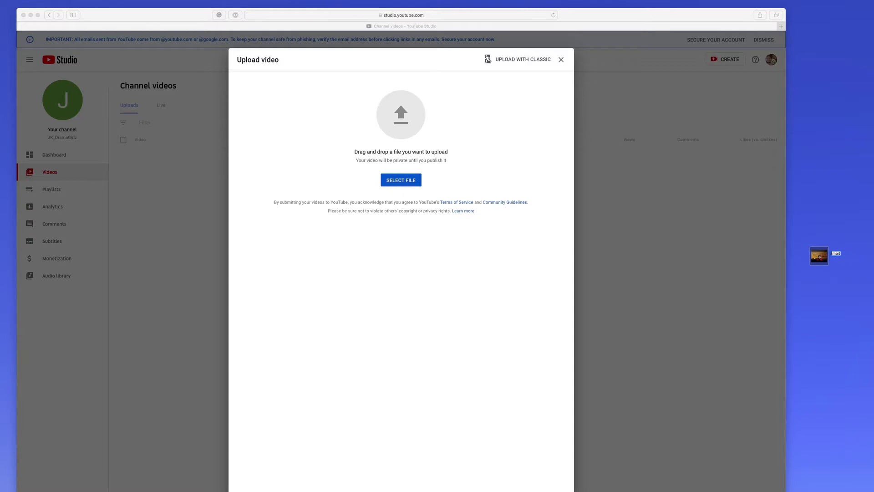
text(Kristain)
key(BackSpace)
key(BackSpace)
key(BackSpace)
key(BackSpace)
key(Escape)
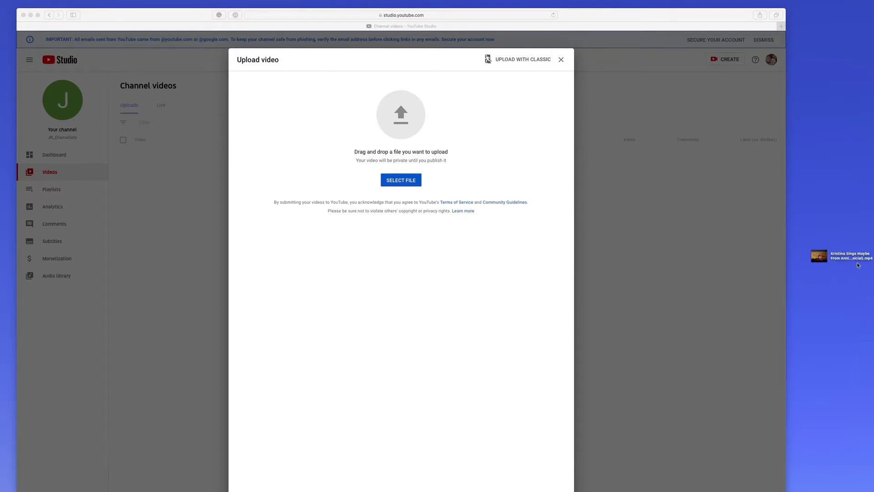
Step: Upload the Maybe From Annie mp4 from the Desktop through the file chooser
click(411, 182)
click(411, 181)
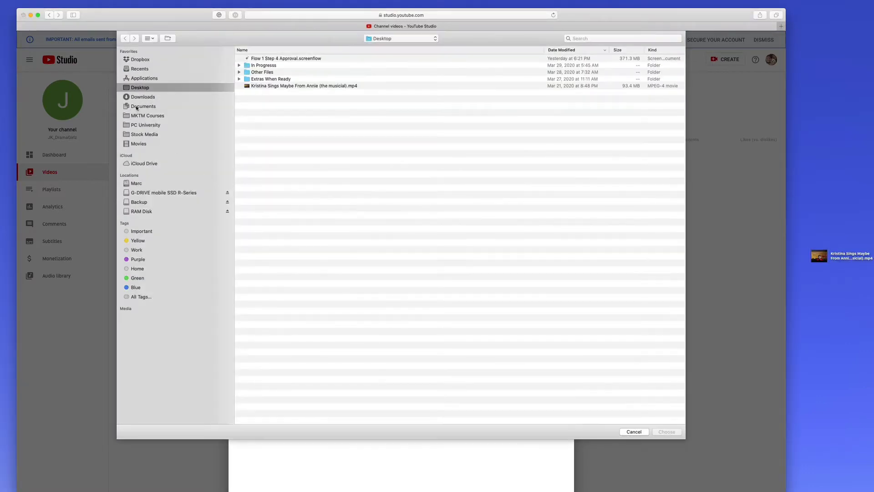
double_click(293, 87)
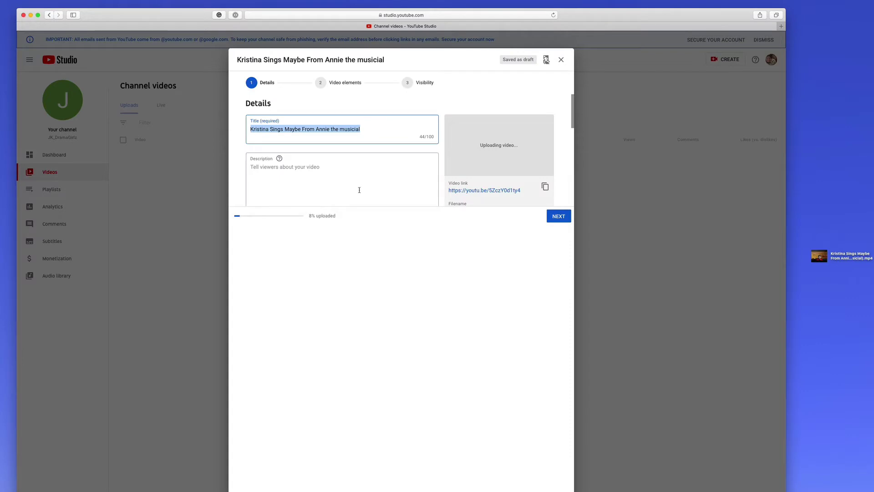
Step: Paste the title text as the description and correct 'musicial' to 'musical' in the title
click(359, 189)
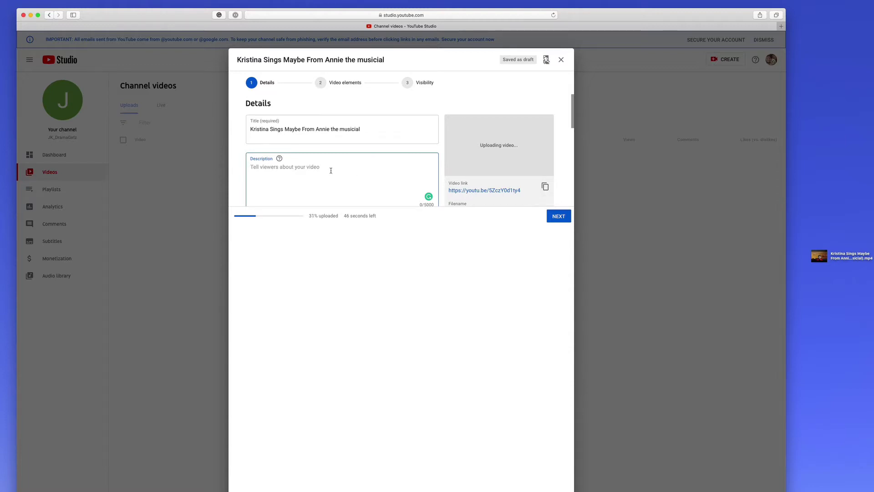
scroll(300, 174, down, 5)
scroll(301, 174, up, 5)
text(Kristina Sings Maybe From Annie the musical)
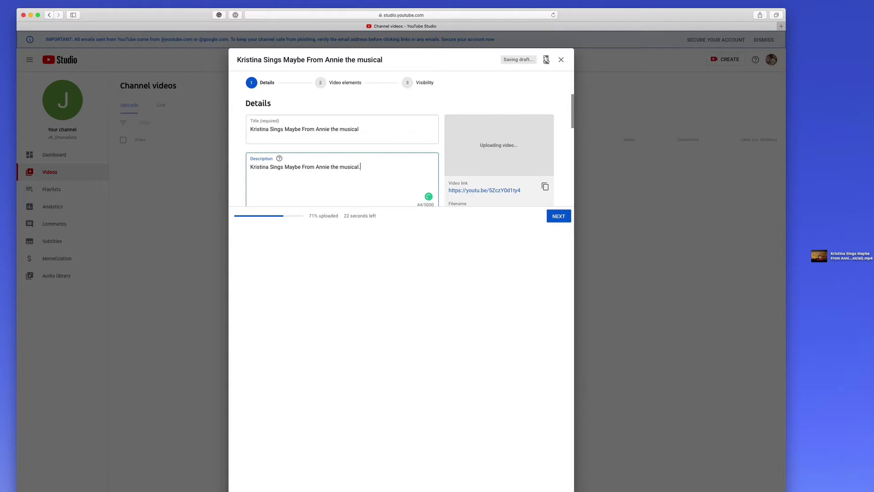
Step: Leave the Playlists selection empty and set the audience to 'No, it's not made for kids'
scroll(318, 150, down, 2)
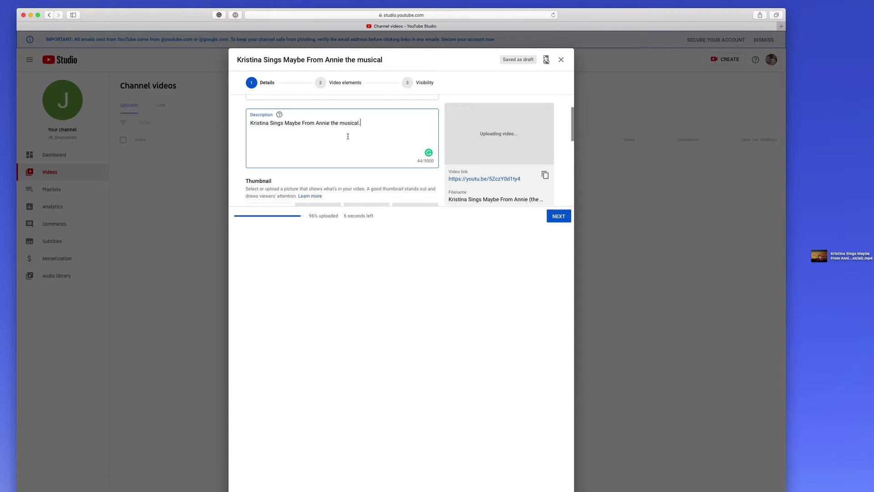
scroll(347, 137, down, 3)
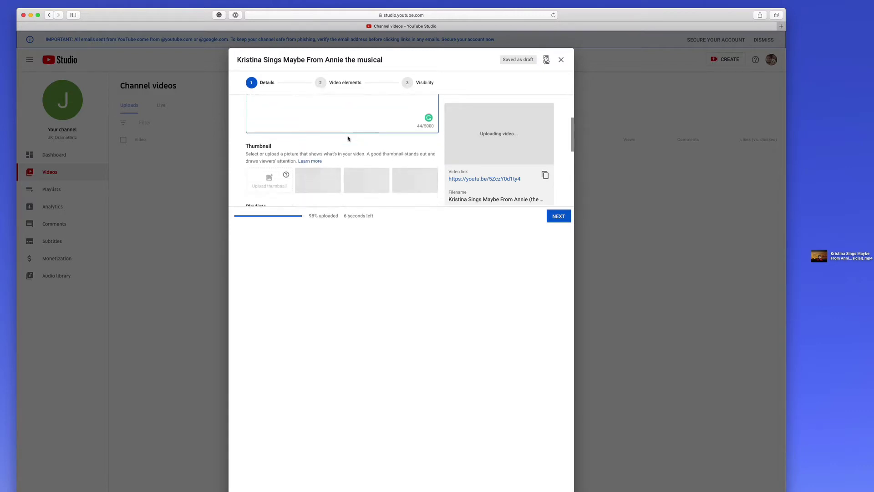
scroll(348, 138, down, 3)
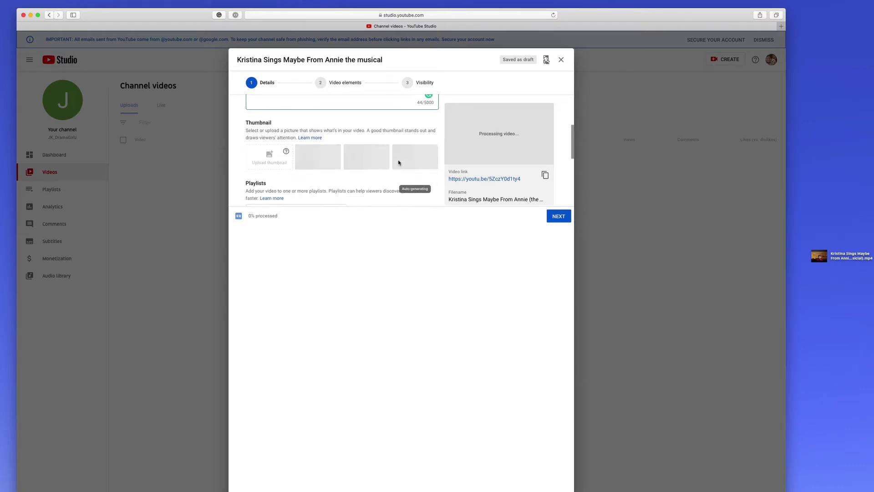
scroll(398, 162, down, 2)
scroll(398, 162, down, 1)
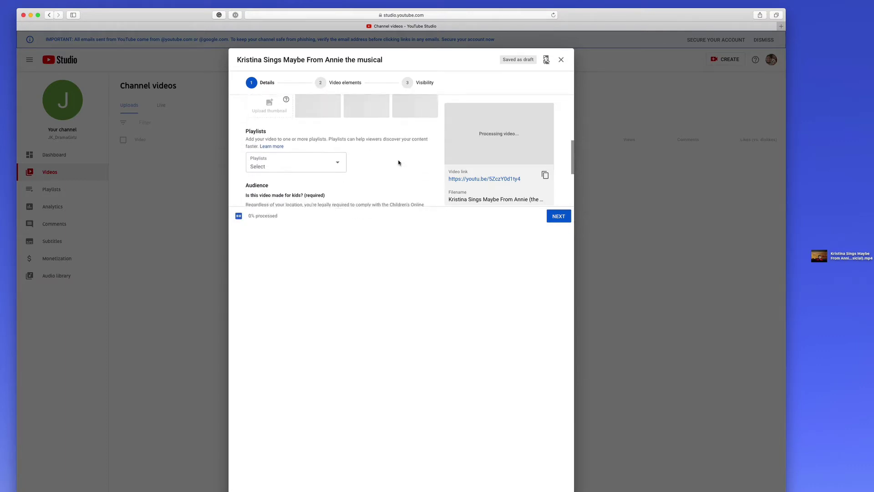
click(309, 164)
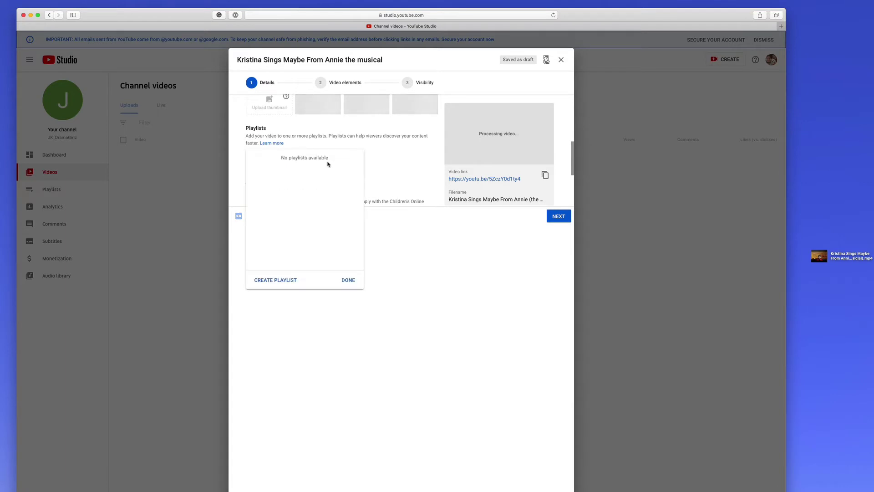
click(348, 279)
scroll(381, 158, down, 3)
scroll(380, 158, down, 2)
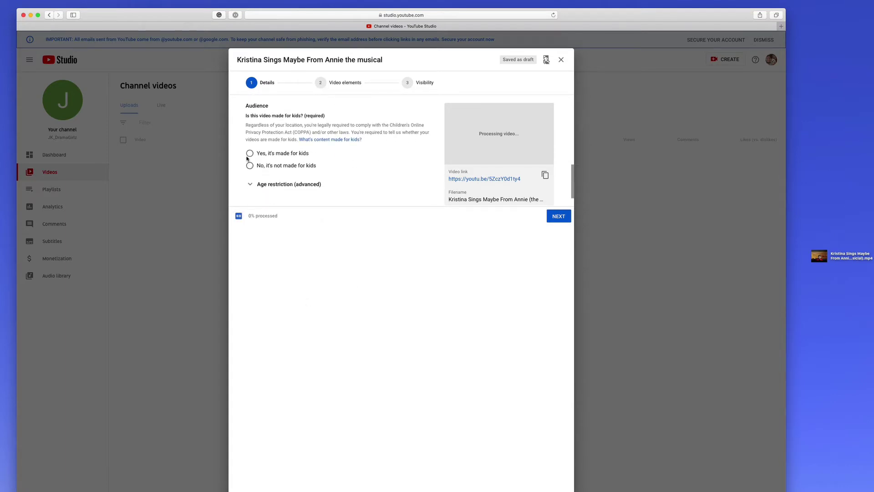
click(250, 166)
Step: Keep age restriction at 'No, don't restrict' and reveal the extra options down to Tags
scroll(367, 167, down, 2)
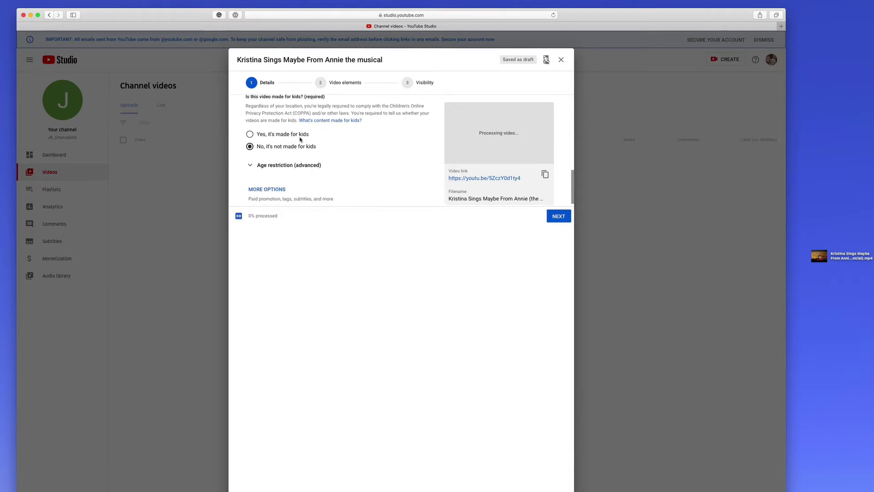
scroll(363, 167, down, 1)
click(295, 160)
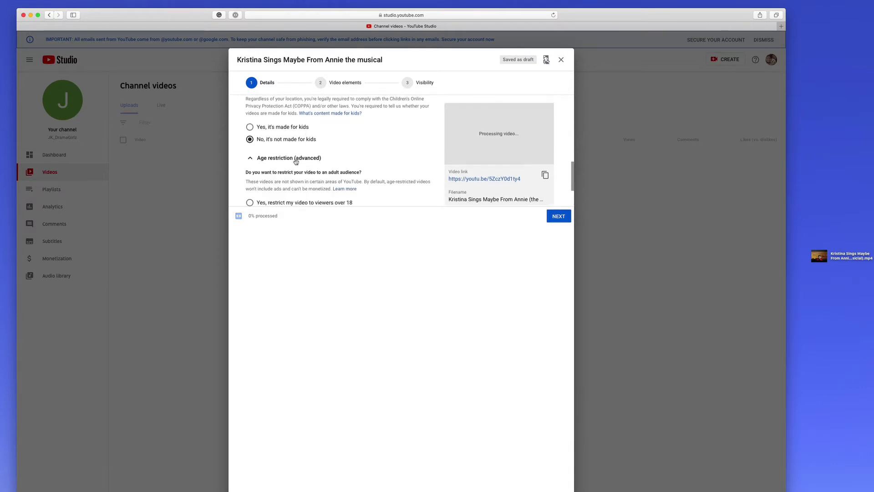
scroll(354, 167, down, 4)
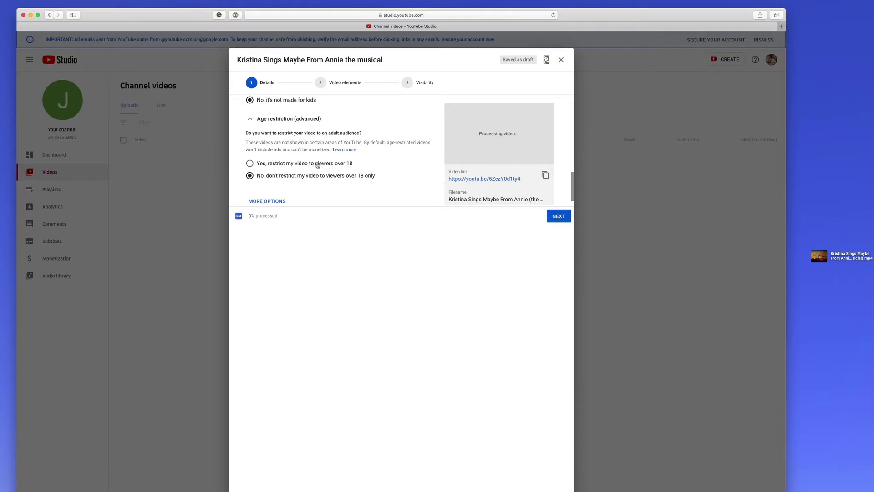
scroll(350, 170, down, 2)
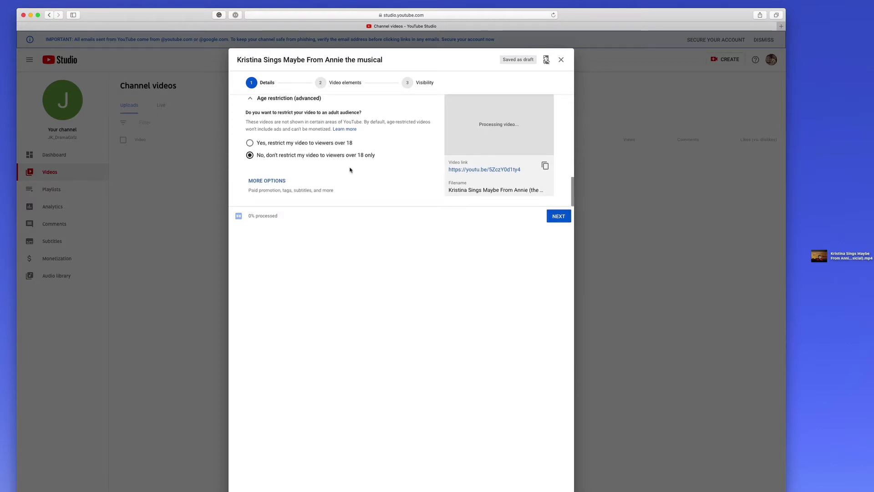
click(275, 182)
scroll(293, 183, down, 3)
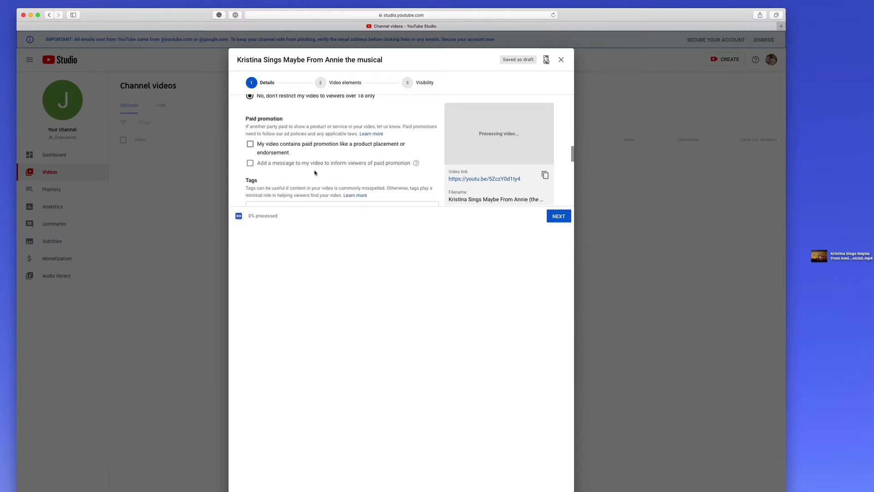
scroll(282, 151, down, 1)
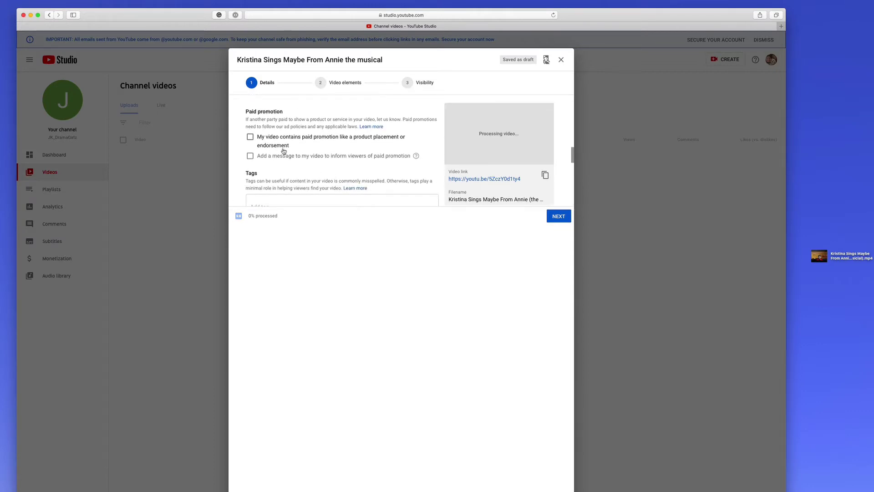
scroll(296, 156, down, 3)
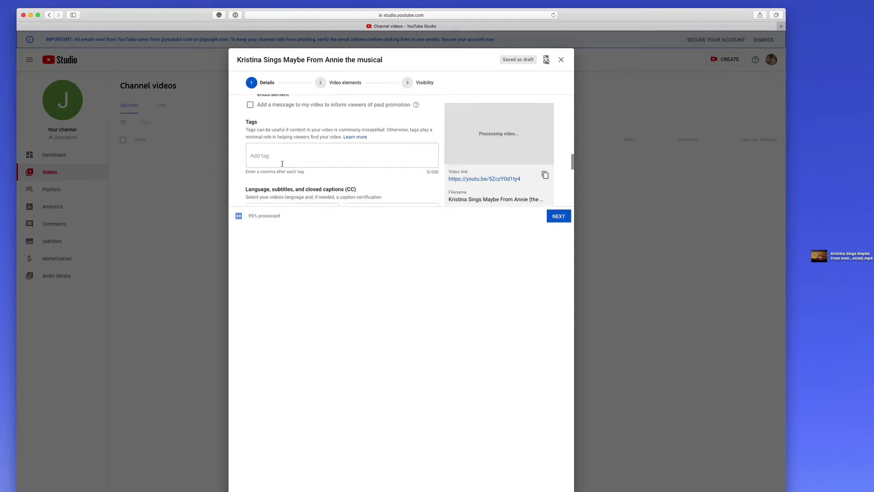
Step: Add tags 'Annie Cover song', 'Annie Maybe', 'Maybe from the musical Annie', then remove the misspelled Nannie tag
click(275, 156)
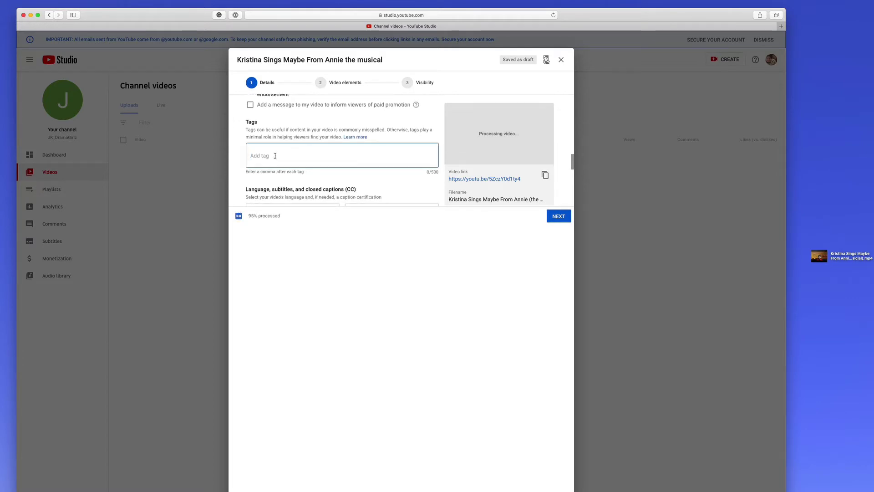
text(Annie Cove)
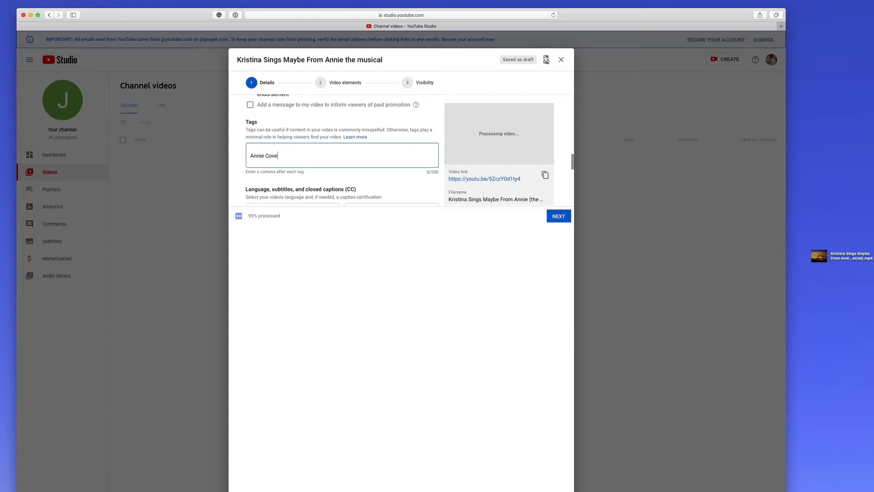
text(r song,Annie)
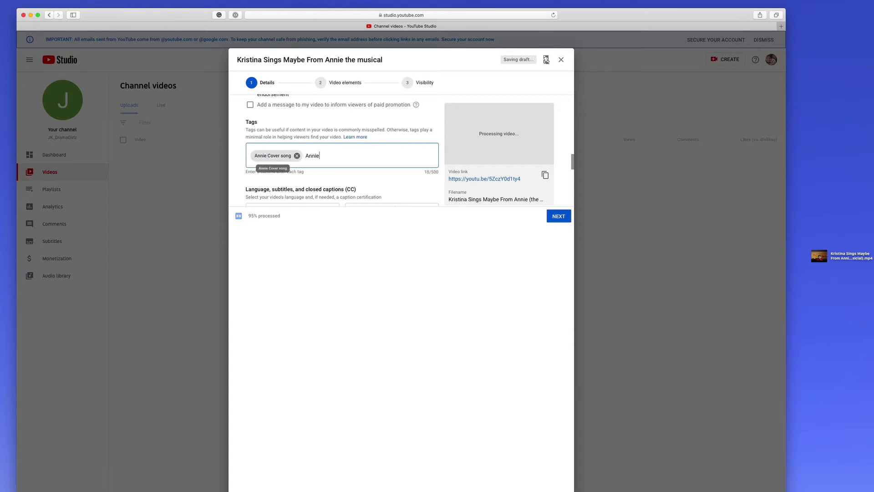
text( Maybe,)
text(Maybe from)
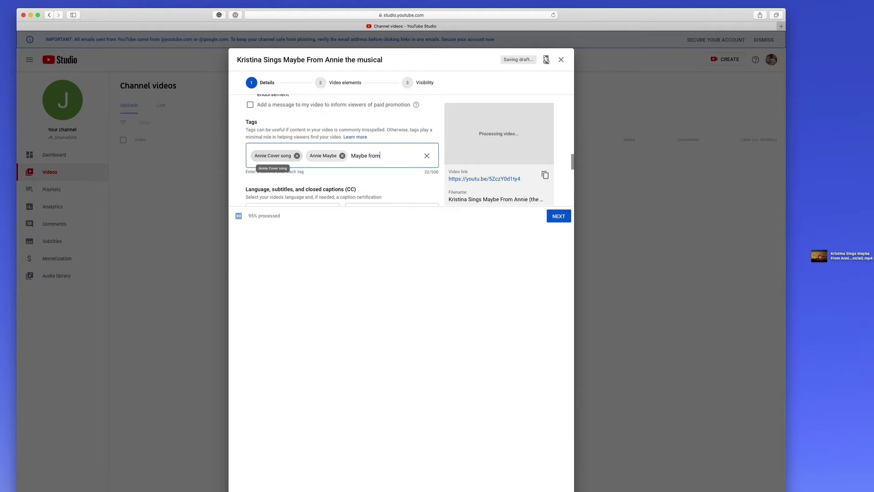
text( the music )
text(Annie)
key(comma)
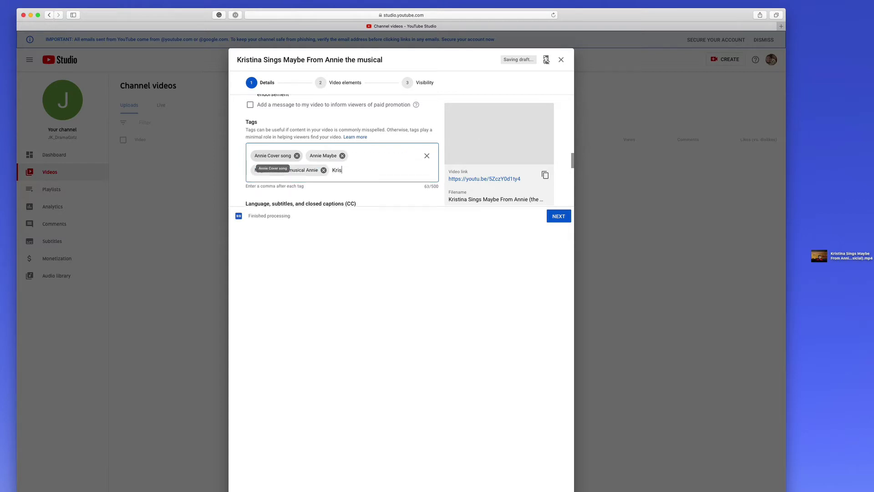
text(Kristina Sings )
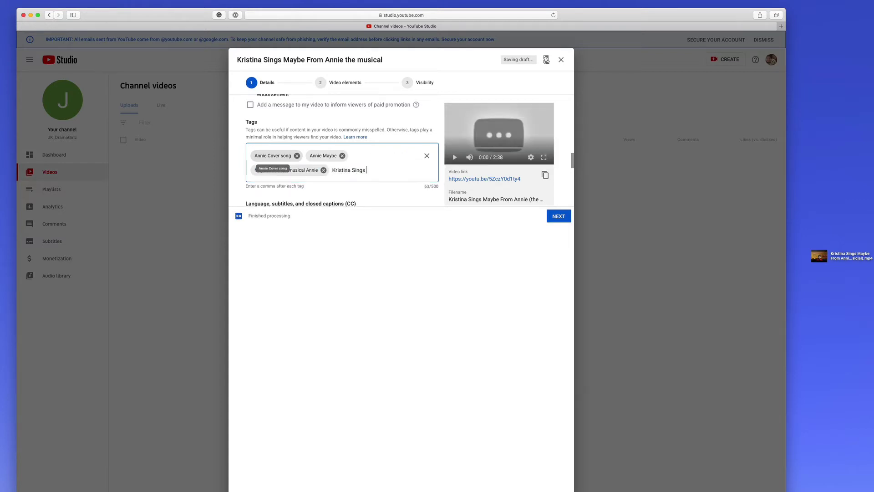
text(Maybe from Nannie)
key(comma)
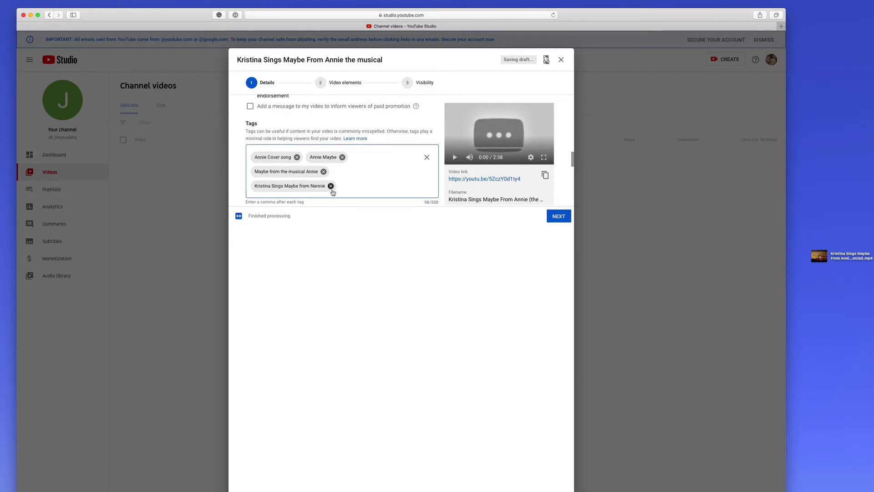
click(331, 184)
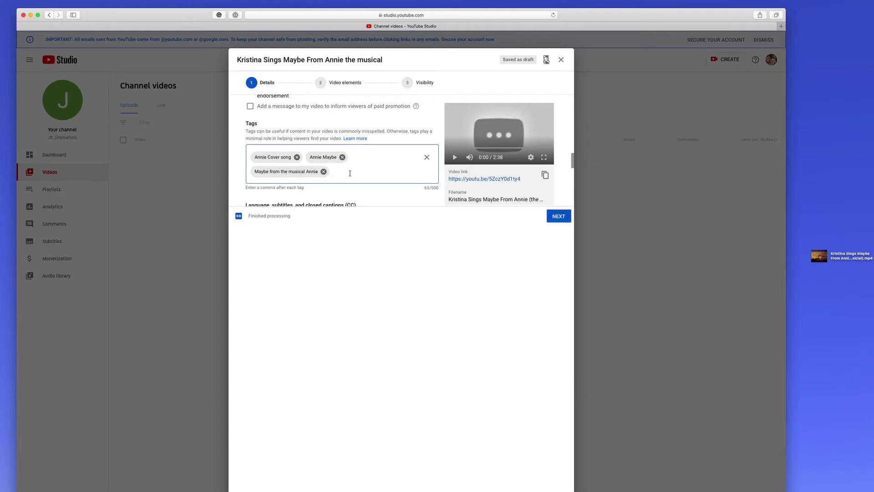
Step: Add tags 'Maybe from Annie singing', 'Dramagirls', 'JK Dramagirls' and a spaced channel-name variant
text(Maybe f)
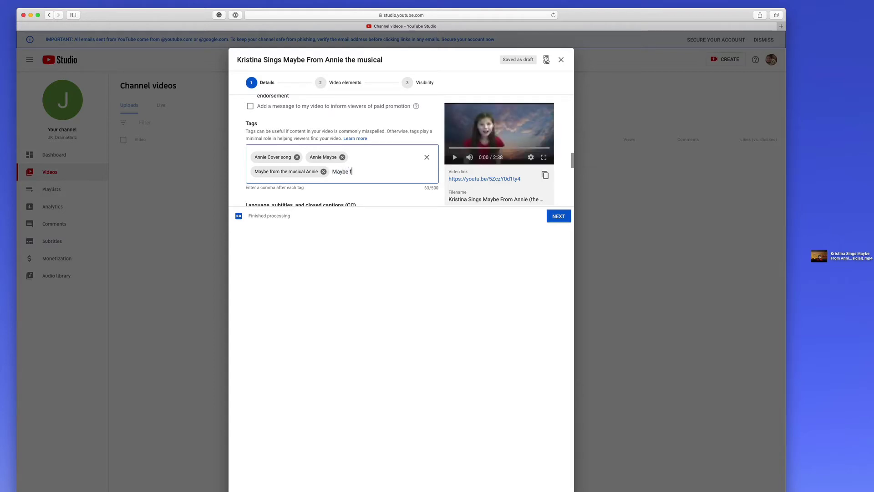
text(rom Annie singing)
key(Return)
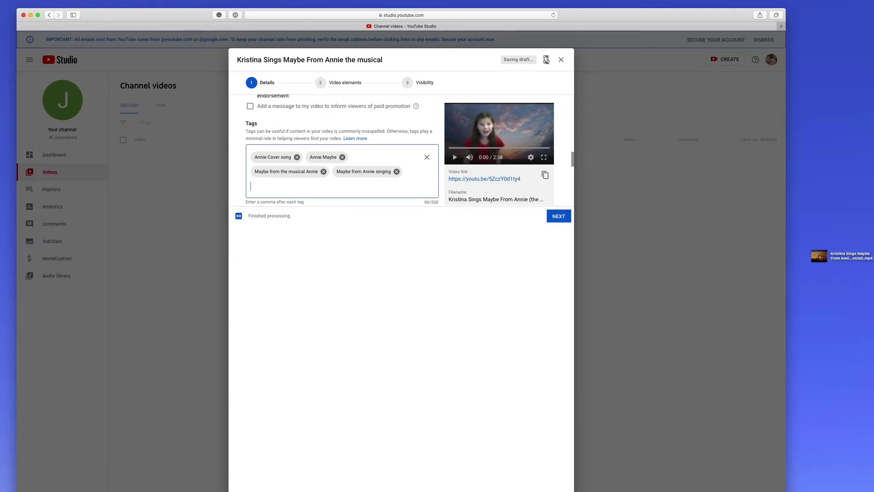
text(Dramag)
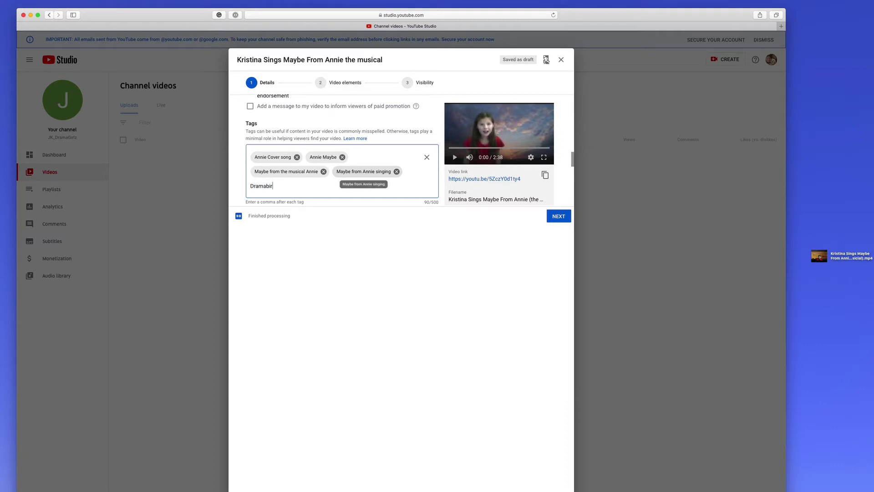
text(irls)
key(Return)
text(JK Dramagirls)
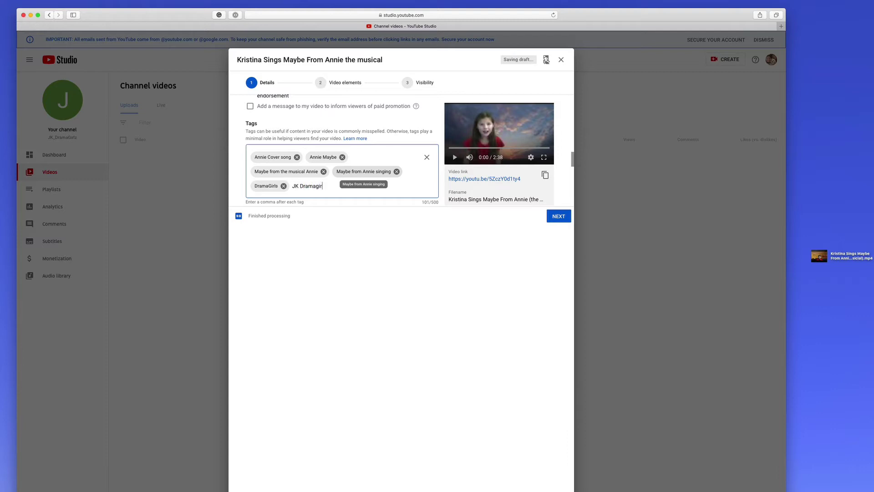
key(Return)
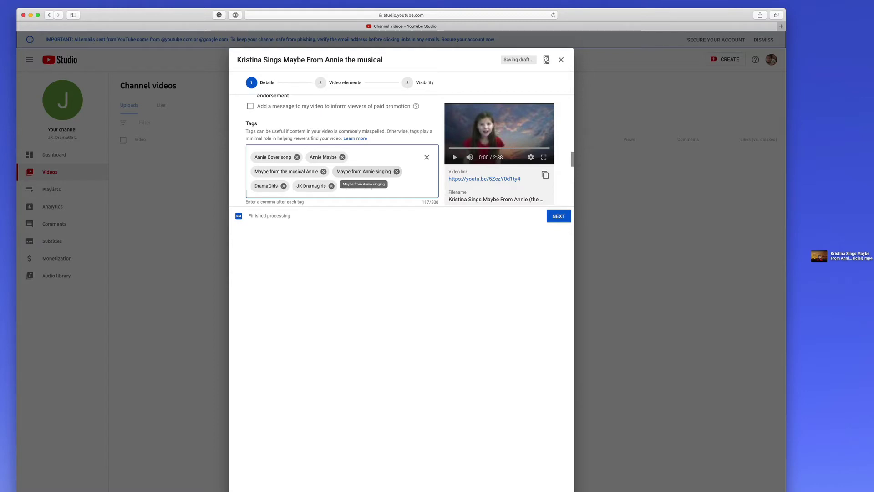
key(Return)
scroll(401, 176, down, 3)
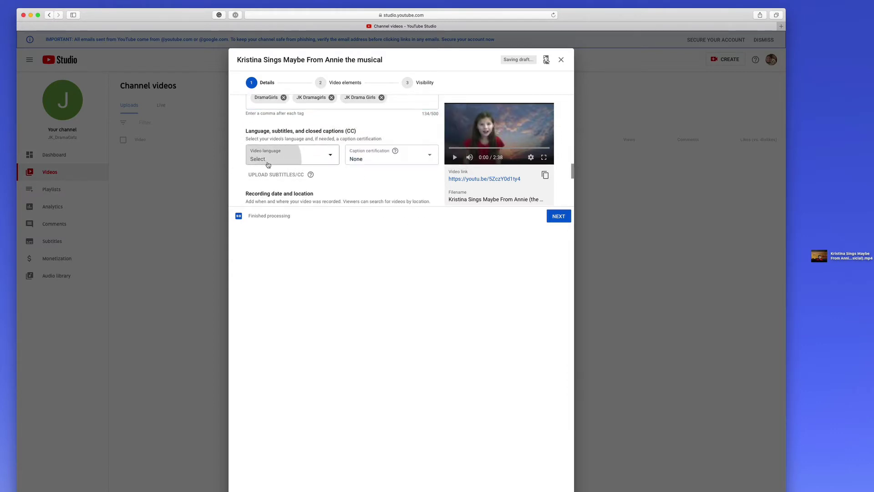
Step: Set the video language to English and certify it never aired on U.S. television
click(273, 161)
scroll(291, 391, down, 5)
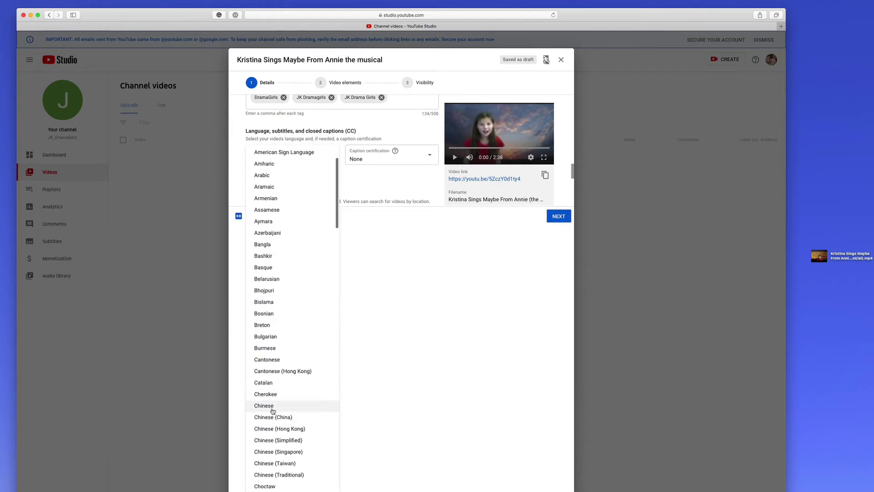
scroll(278, 451, down, 2)
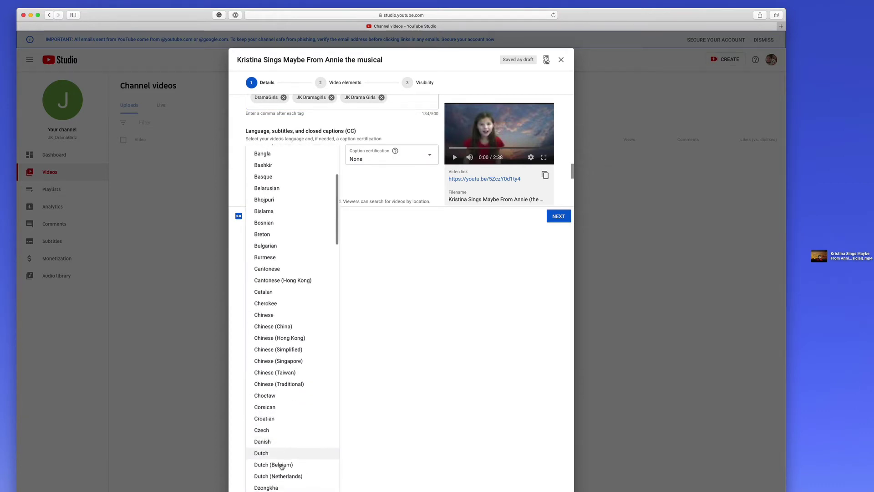
click(351, 367)
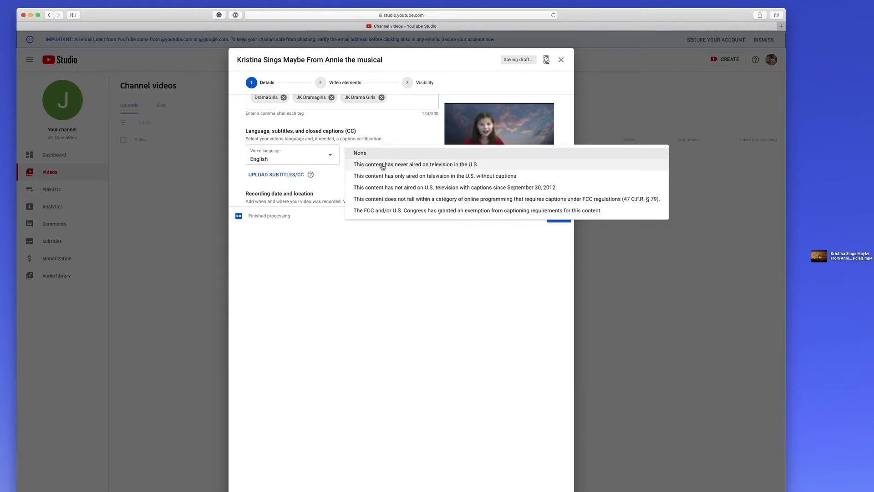
click(390, 165)
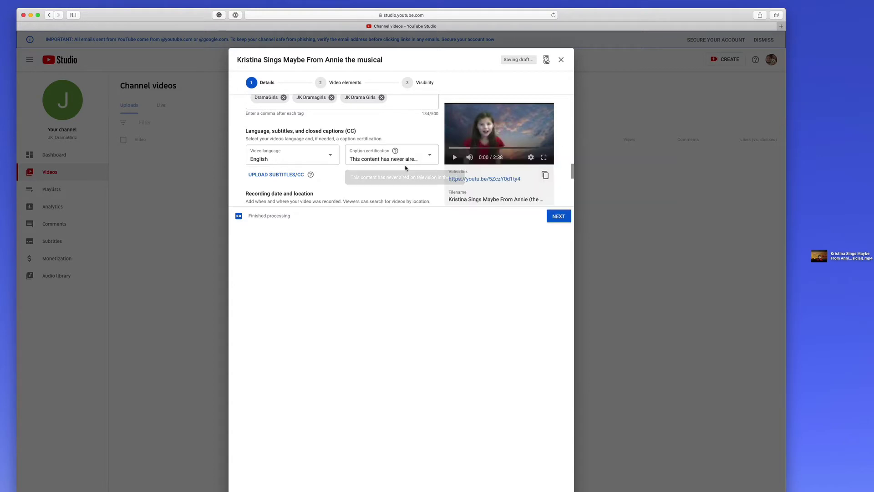
Step: Set the recording date to Mar 28, 2020
scroll(332, 169, down, 2)
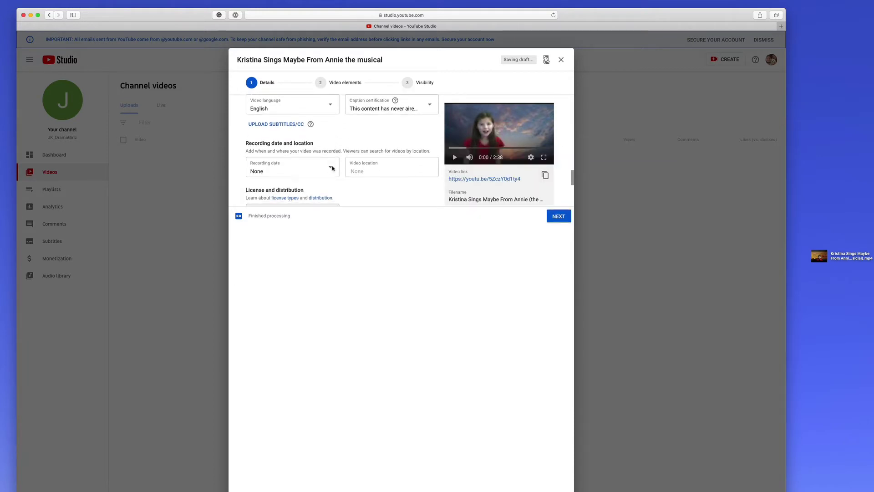
click(291, 171)
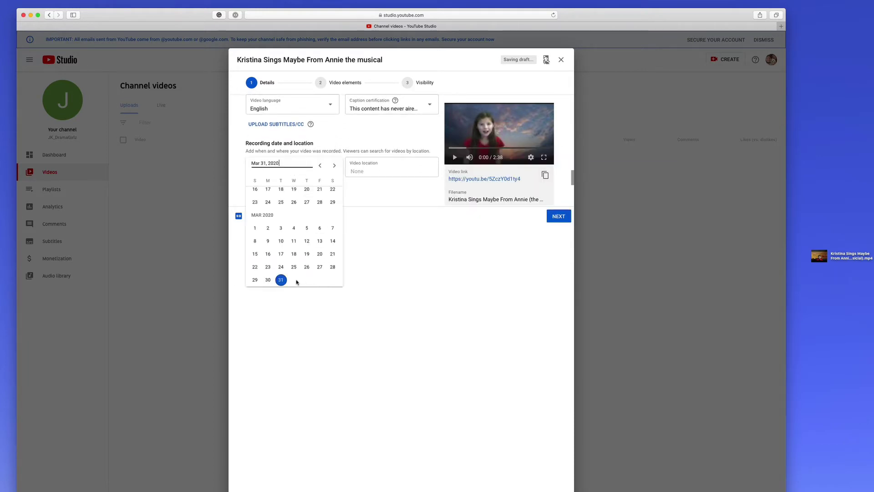
click(332, 267)
scroll(384, 173, down, 2)
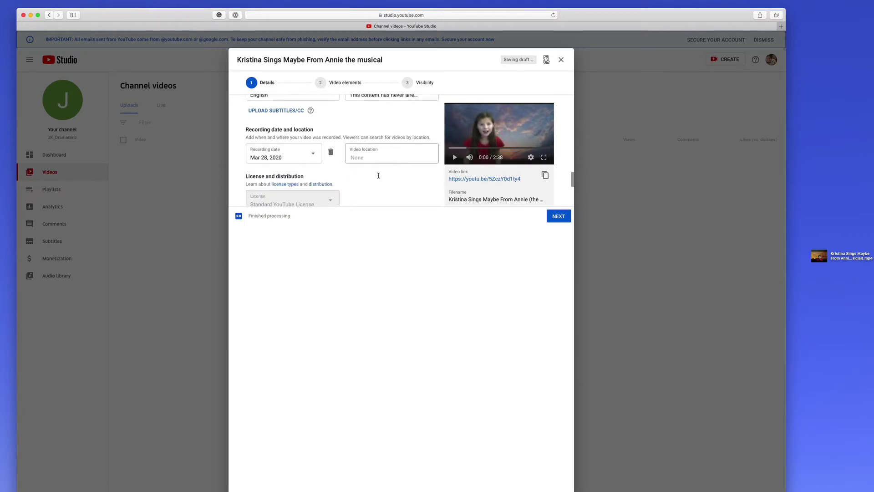
scroll(347, 162, down, 2)
scroll(334, 171, down, 2)
scroll(316, 169, down, 2)
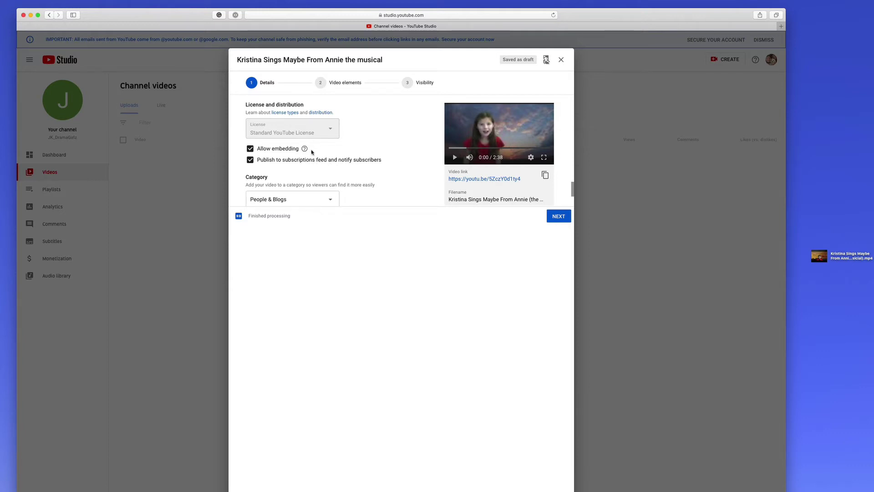
scroll(323, 161, down, 1)
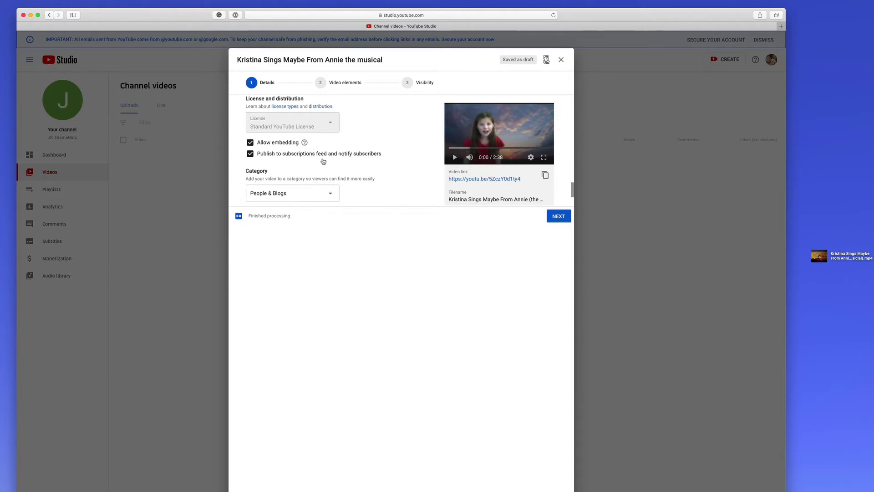
scroll(360, 161, down, 5)
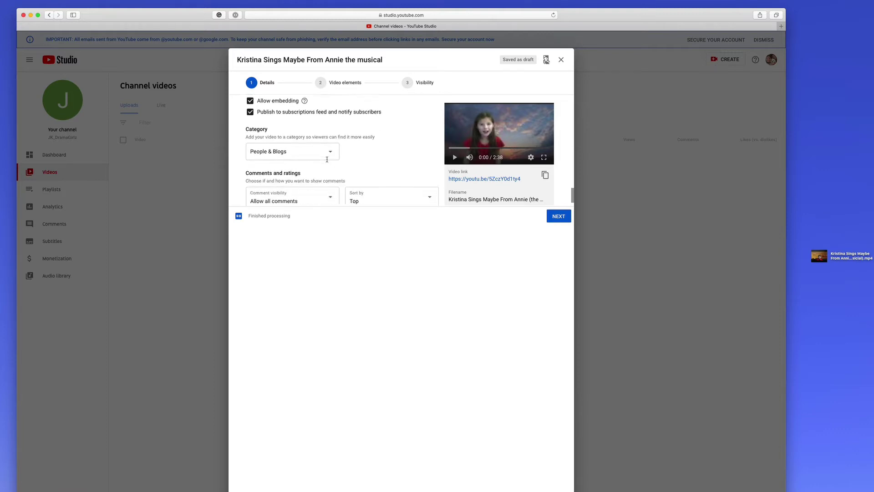
Step: Change the category from People & Blogs to Music and open the preview's playback speed options
click(294, 150)
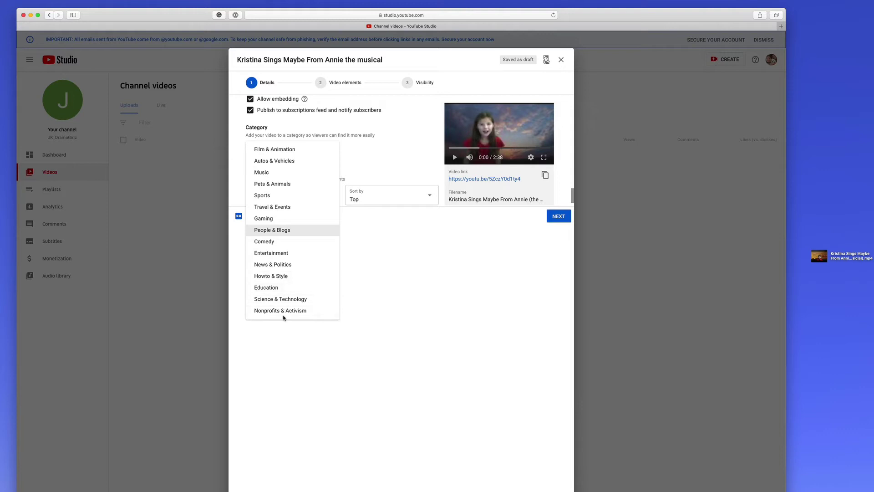
click(278, 172)
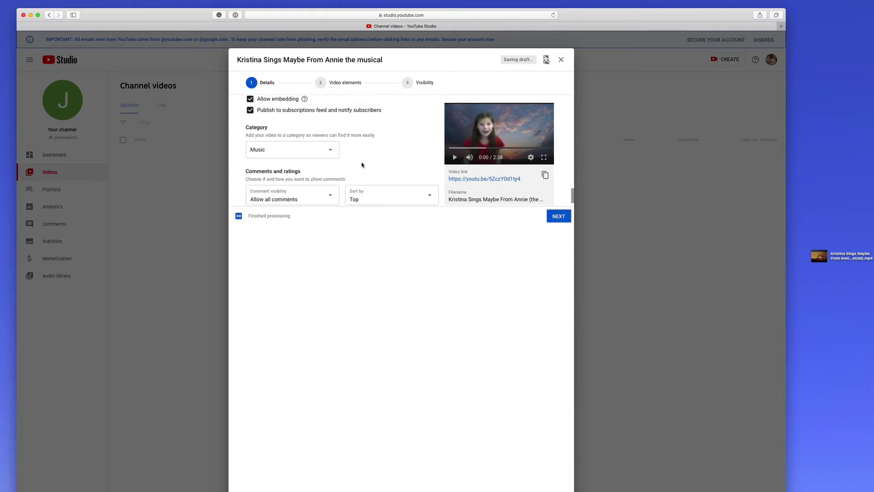
scroll(362, 164, down, 1)
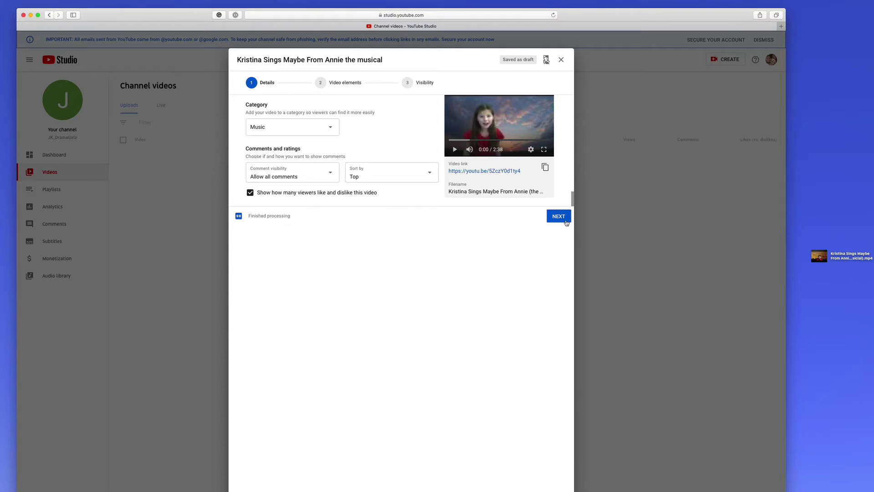
click(530, 150)
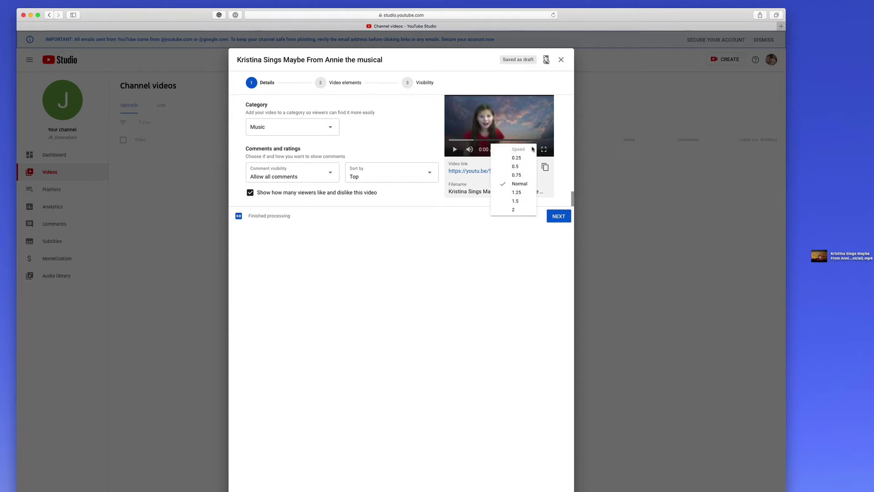
click(558, 216)
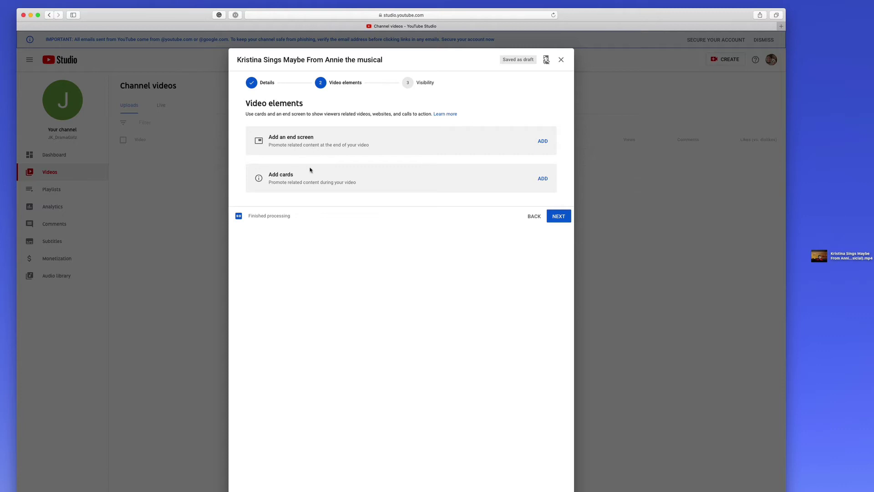
click(543, 141)
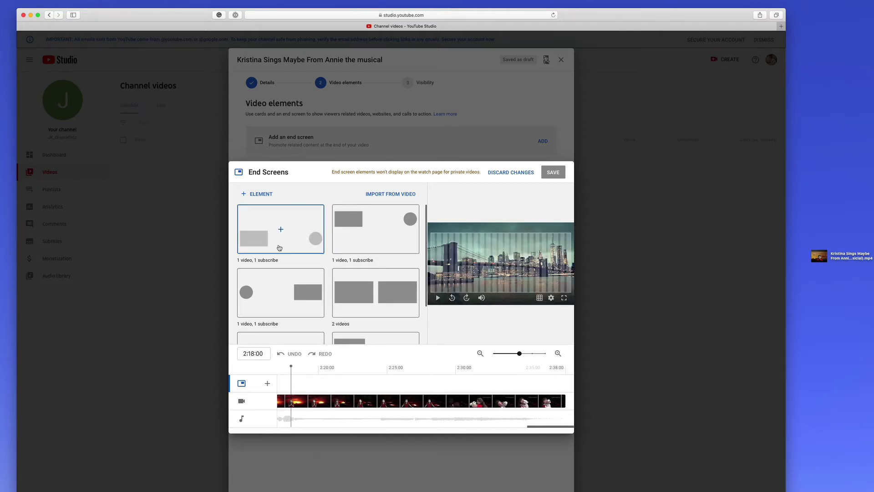
scroll(355, 255, down, 2)
scroll(345, 275, up, 2)
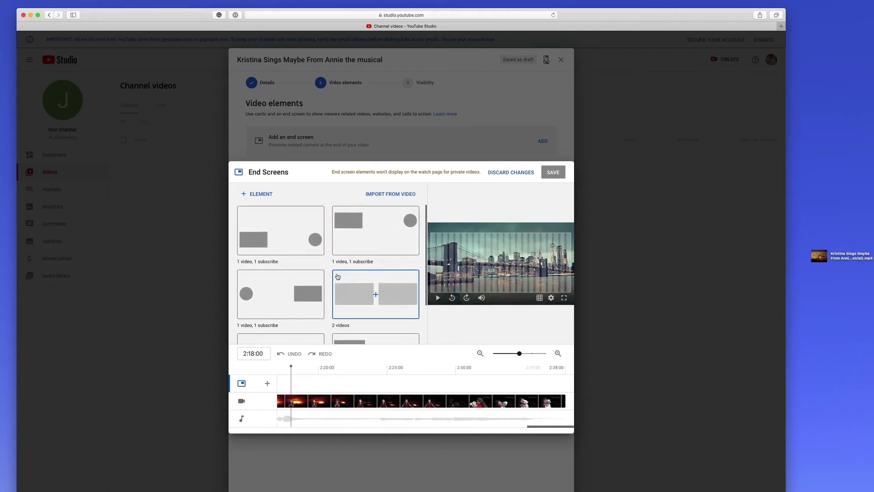
scroll(337, 296, down, 1)
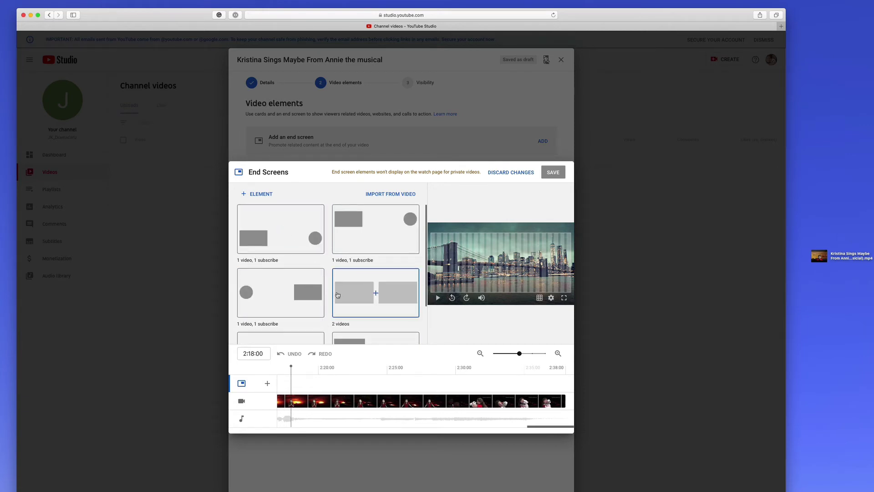
scroll(338, 295, down, 1)
scroll(309, 281, up, 1)
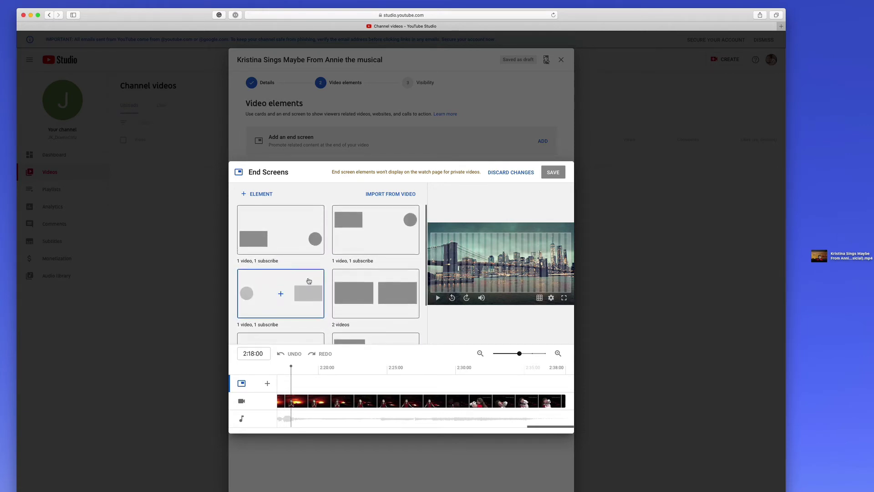
scroll(319, 281, down, 1)
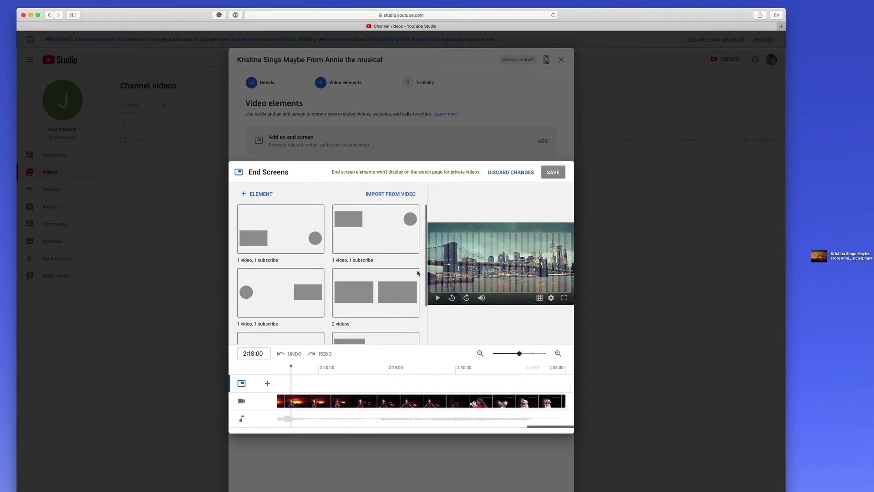
Step: Apply the '1 video, 1 subscribe' end screen with the video element showing the most recent upload
click(286, 239)
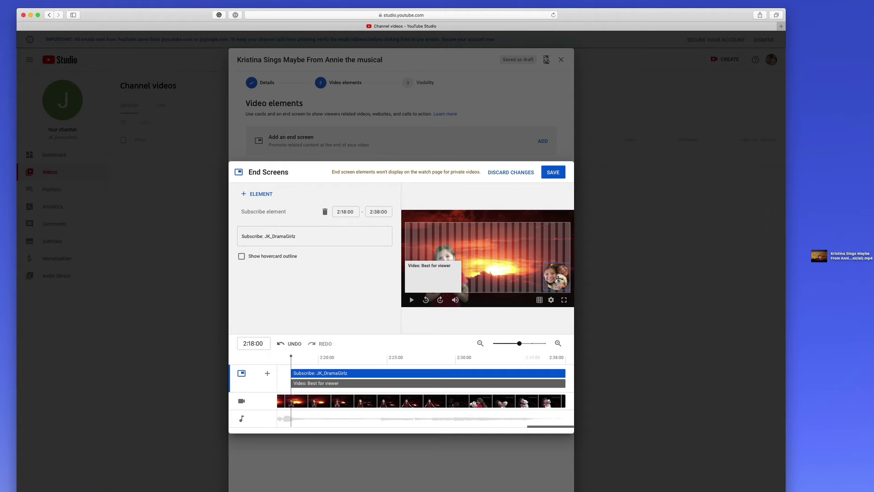
click(437, 271)
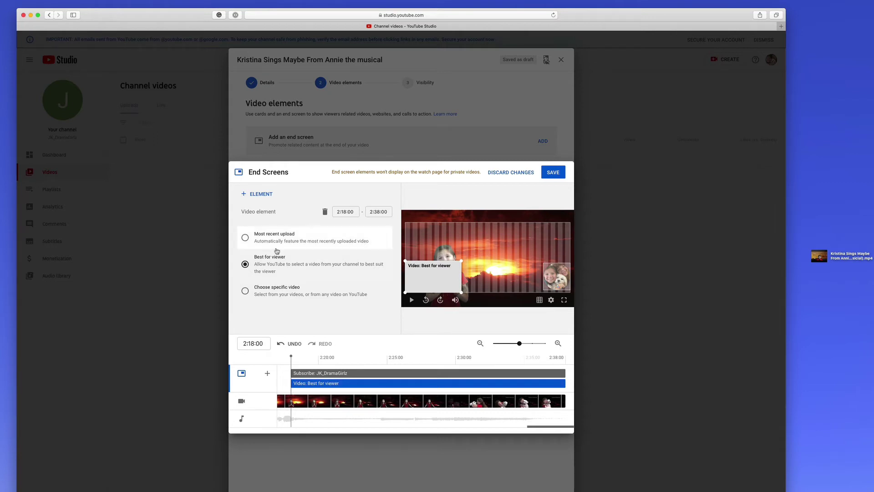
click(245, 237)
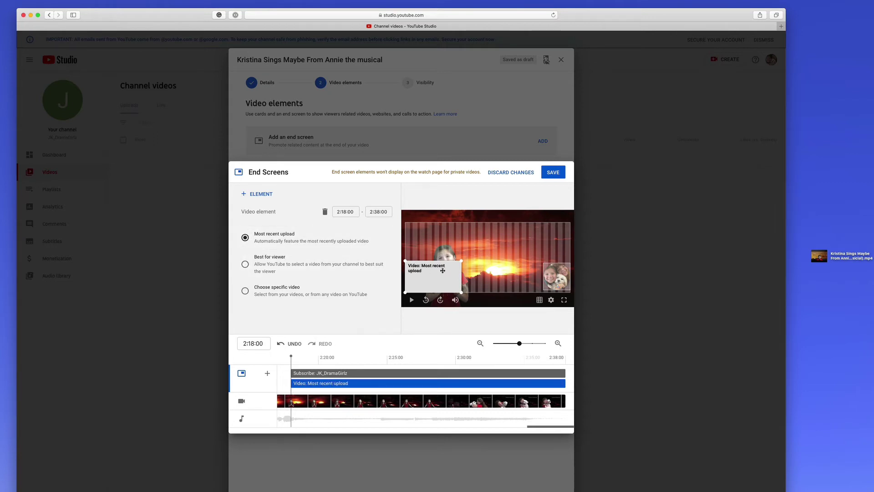
click(245, 290)
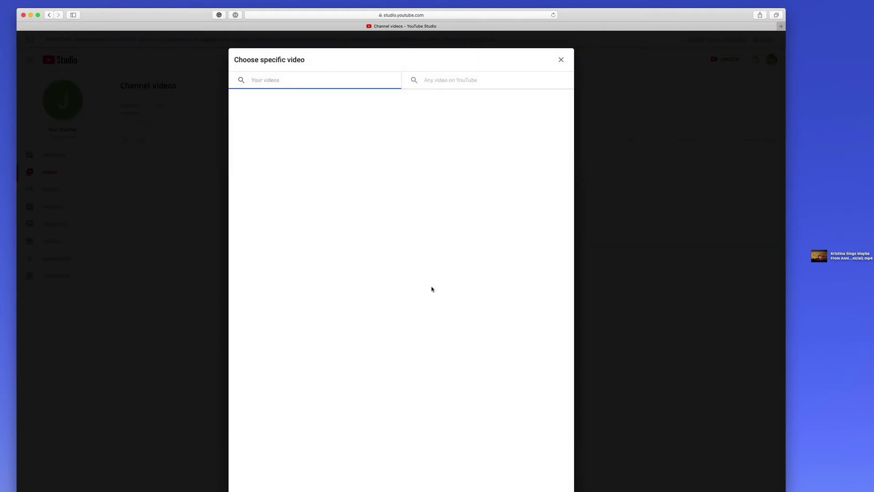
click(560, 61)
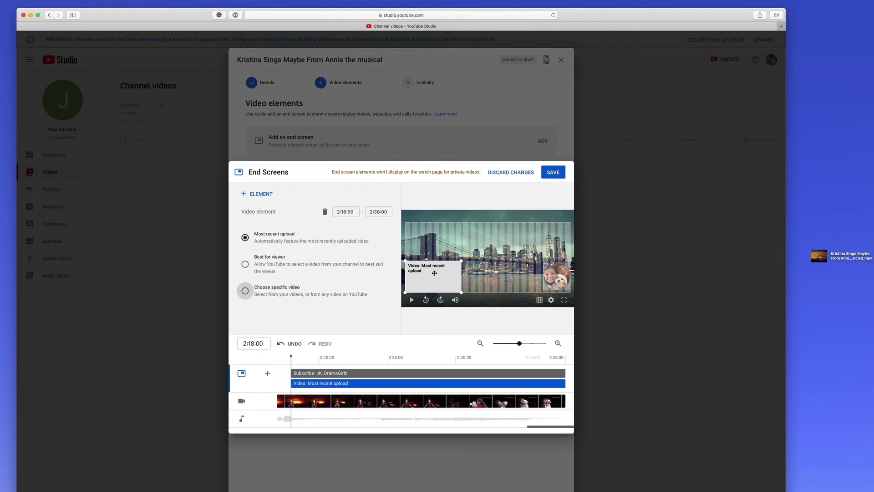
Step: Play the preview from about 2:20 to watch the end screen section
click(412, 301)
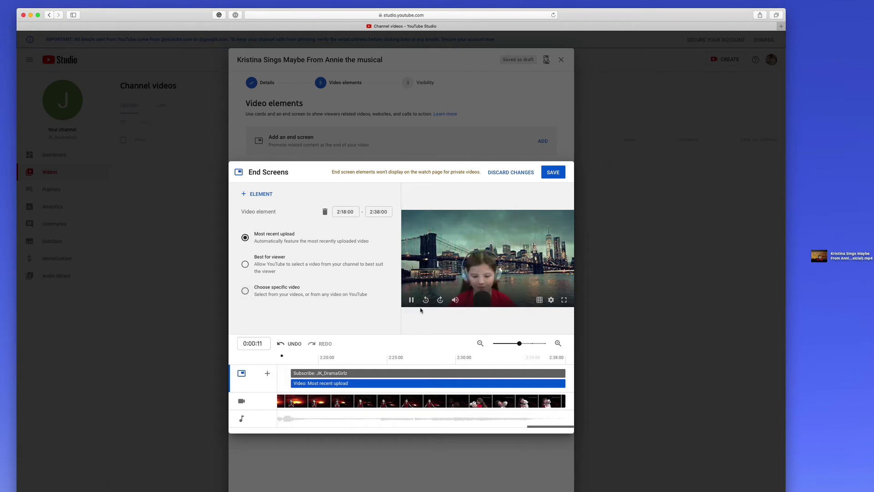
click(439, 352)
drag(440, 353, 325, 354)
click(412, 299)
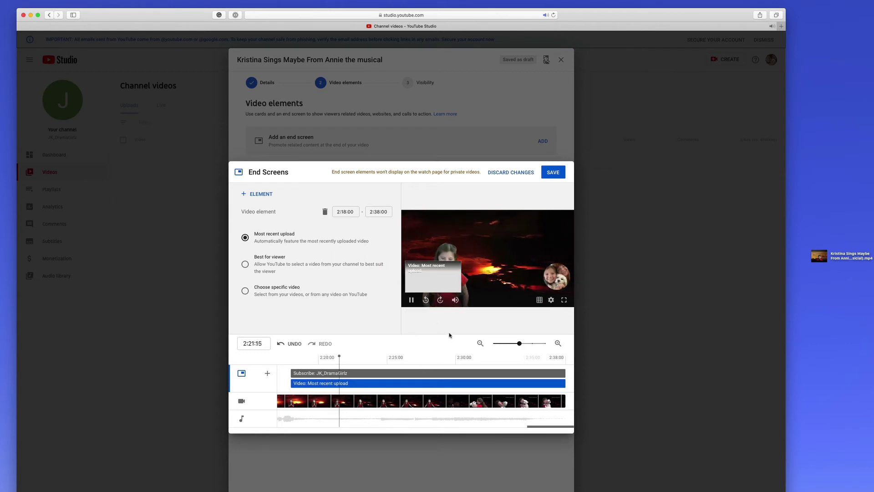
key(j)
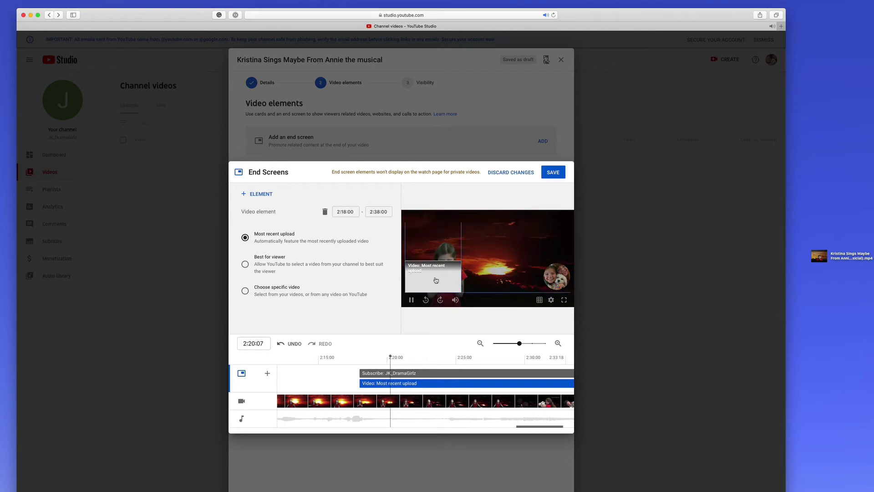
Step: Move the video element to the top right and turn on the subscribe hovercard outline
drag(438, 279, 546, 240)
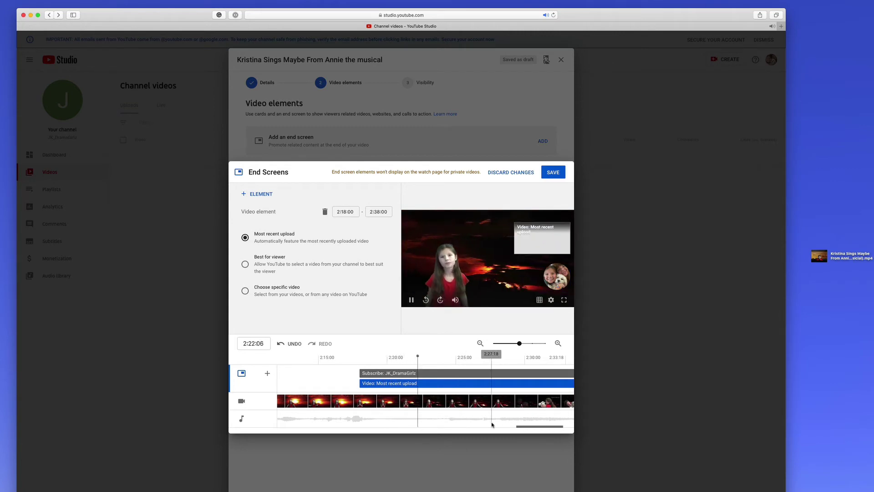
click(543, 288)
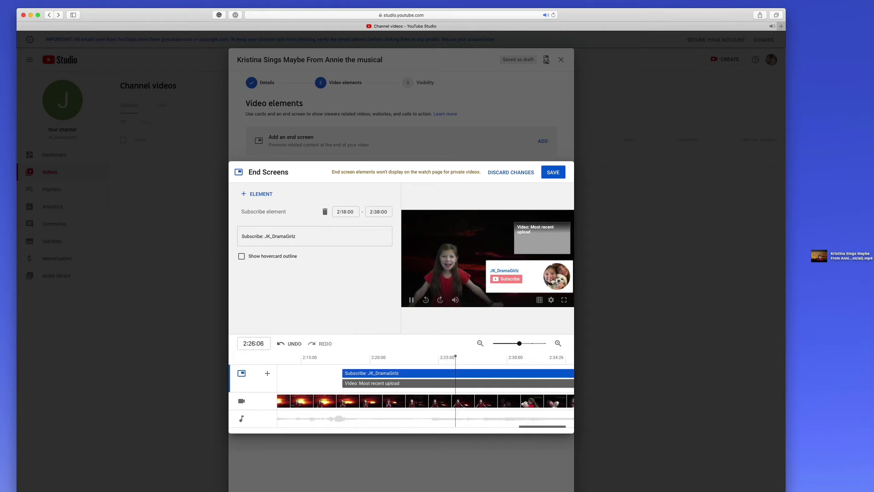
click(411, 300)
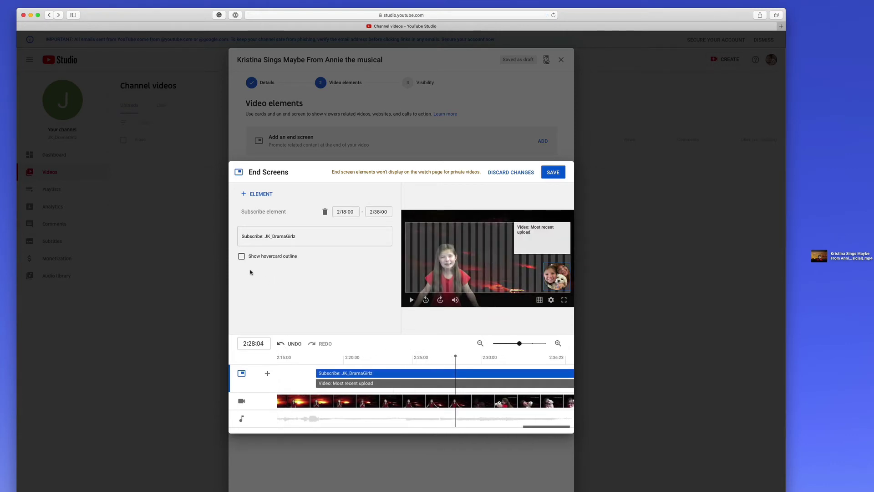
click(242, 256)
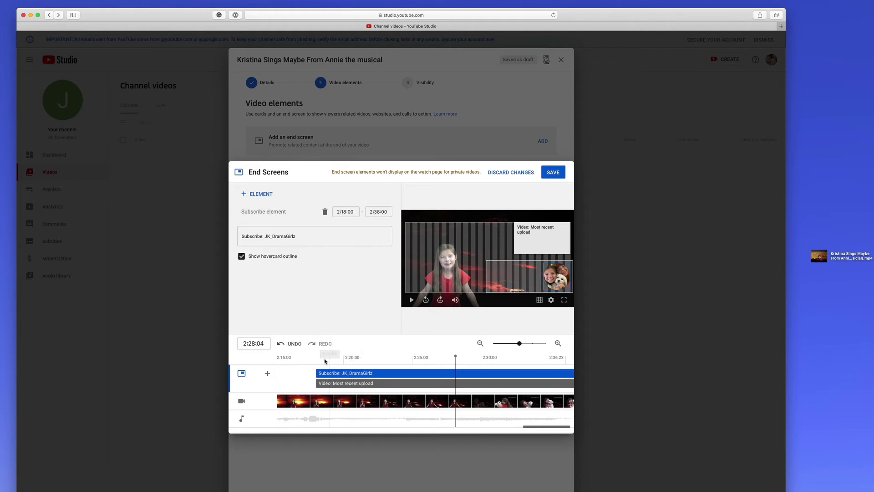
Step: Save the end screen and open the cards editor with the video at 2:20
click(558, 175)
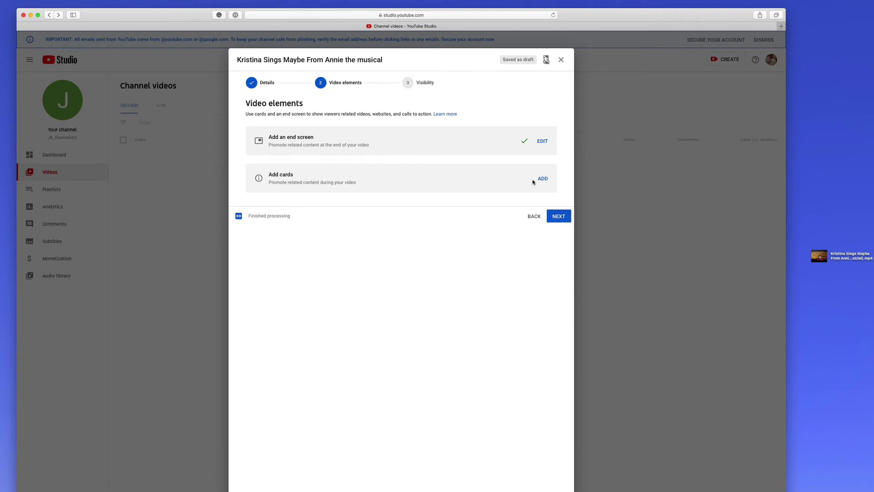
click(541, 178)
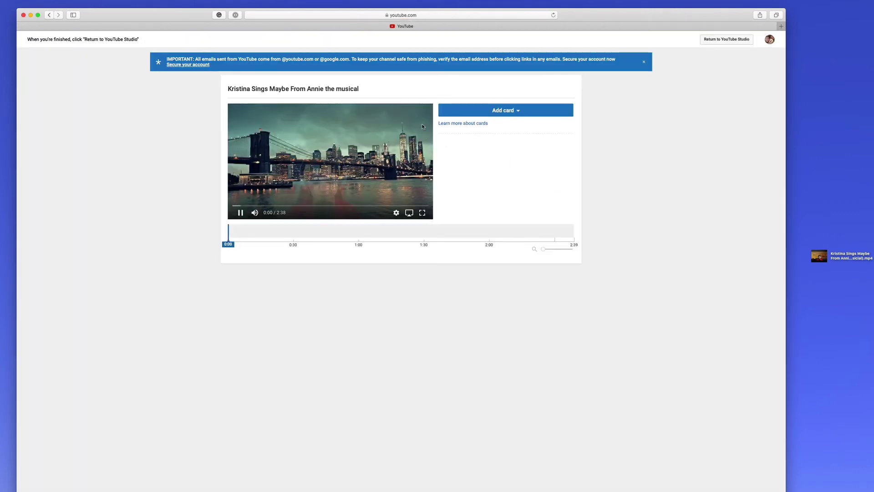
click(416, 203)
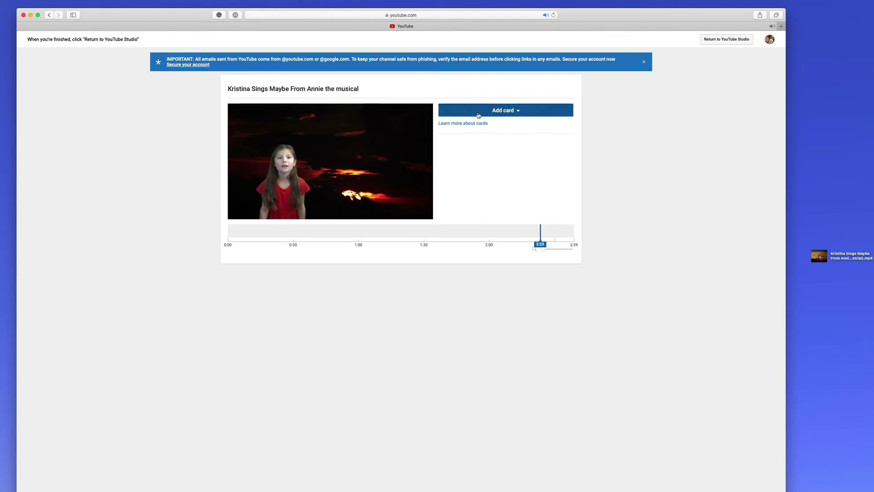
Step: Start a Video or Playlist card, cancel it, dismiss the warning banner and return to Studio
click(505, 111)
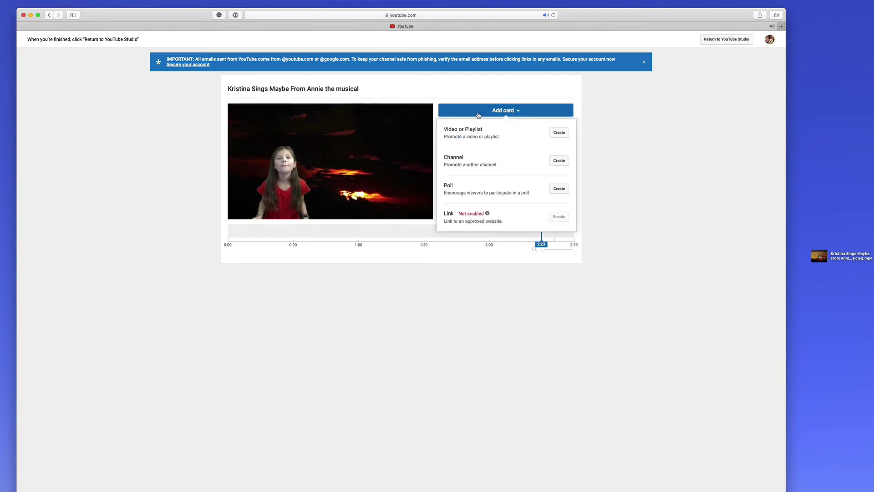
click(562, 137)
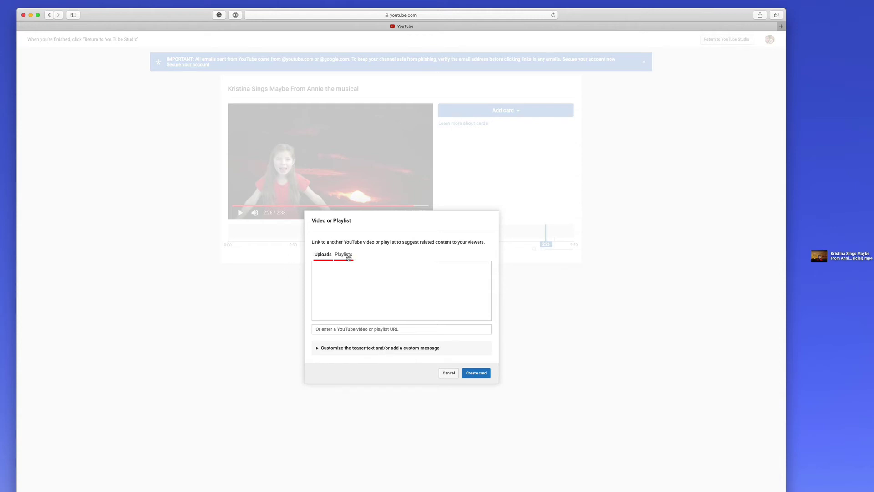
click(448, 373)
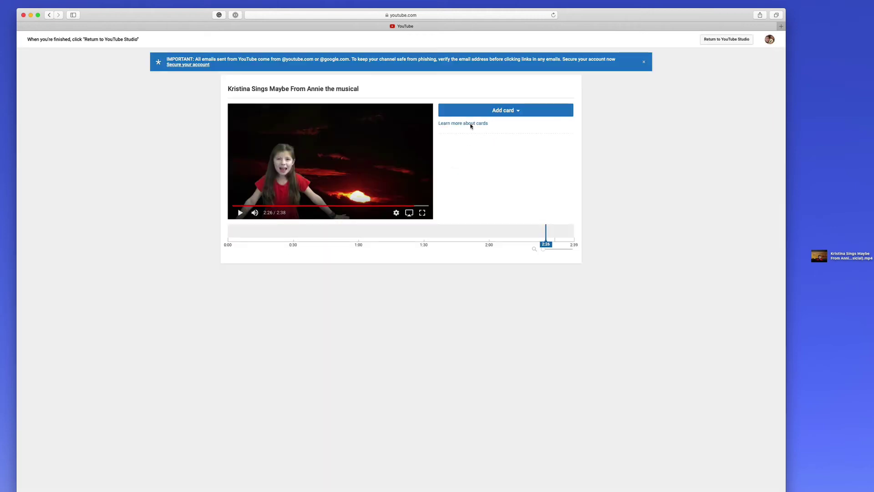
click(643, 61)
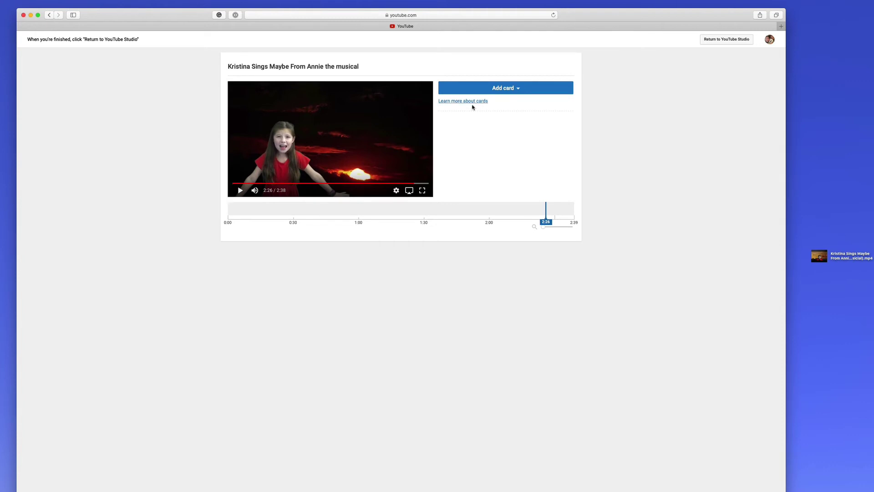
click(723, 40)
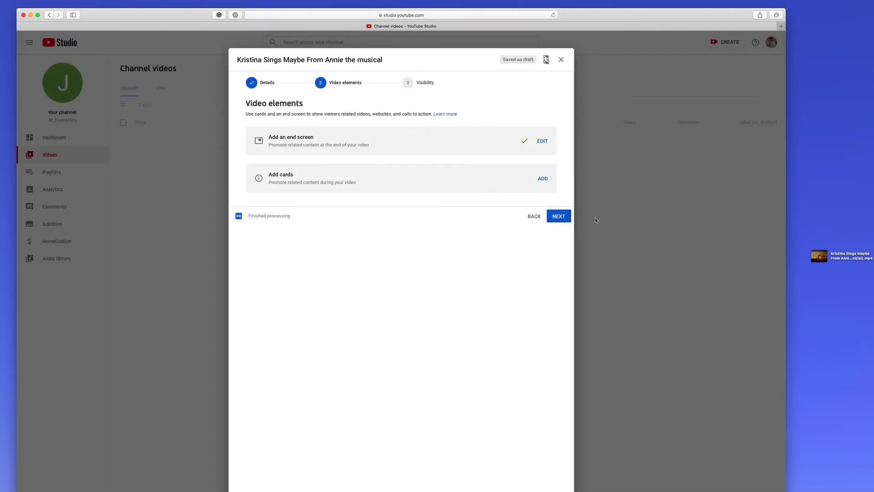
Step: On the Visibility step, choose Unlisted and save the video
click(563, 218)
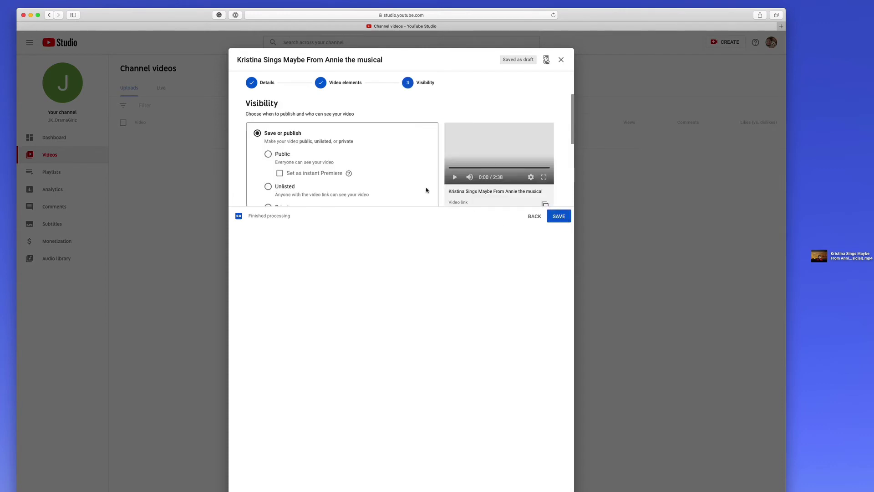
scroll(410, 186, down, 1)
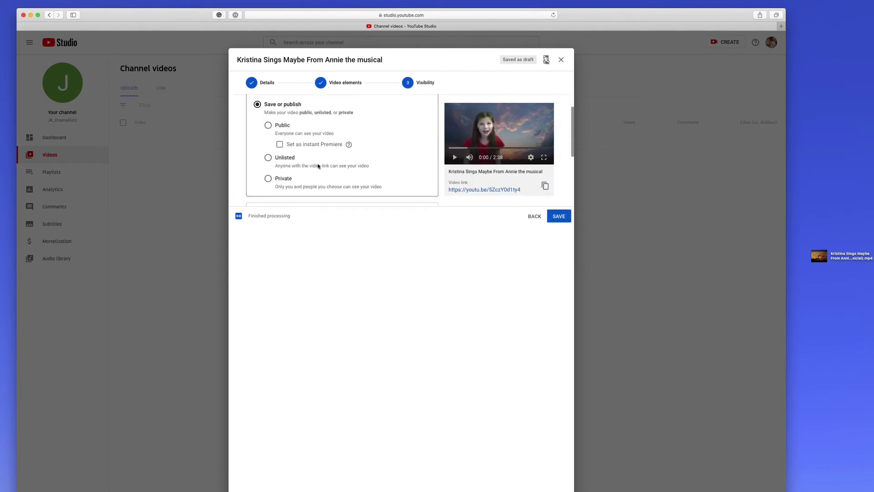
click(276, 163)
scroll(332, 122, down, 2)
scroll(334, 180, up, 3)
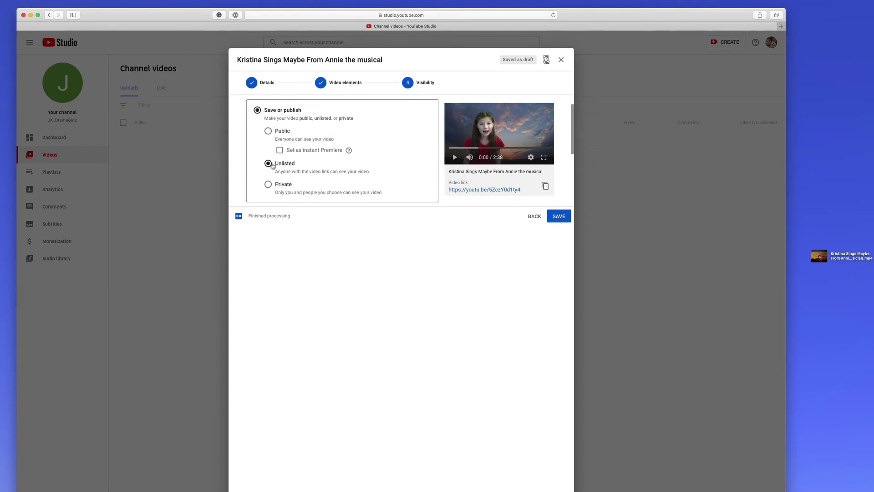
scroll(286, 165, down, 2)
scroll(288, 166, down, 3)
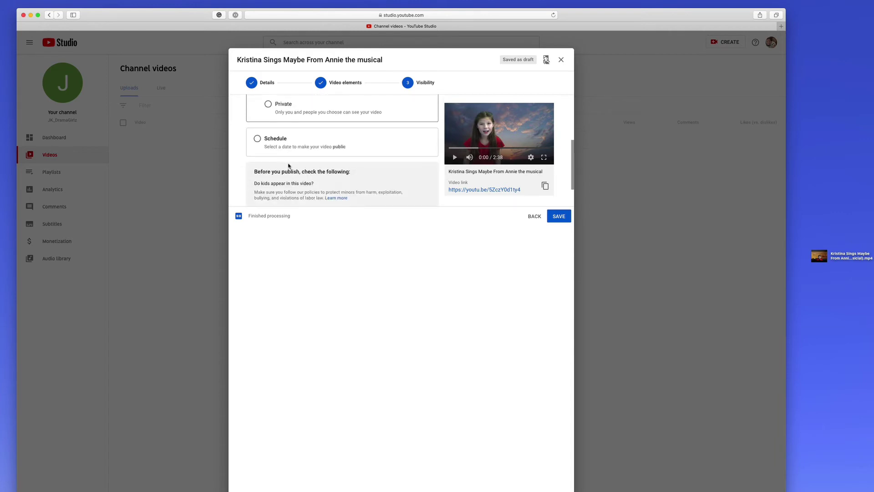
click(567, 216)
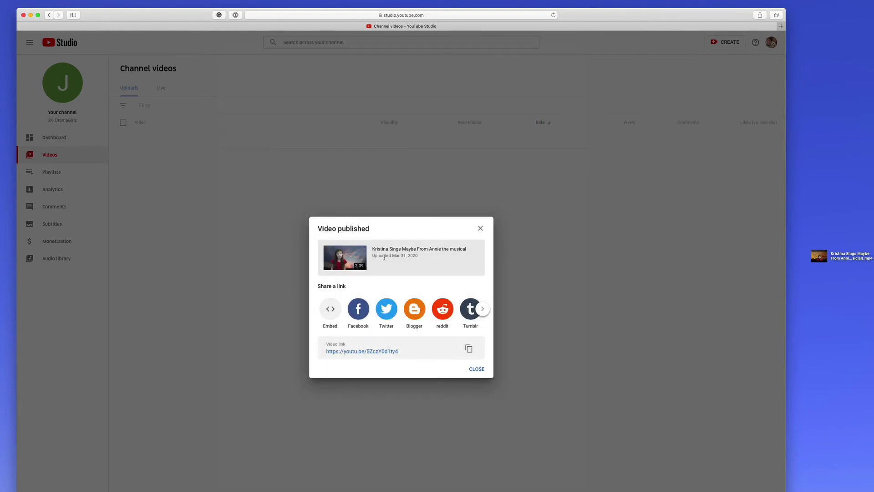
click(477, 368)
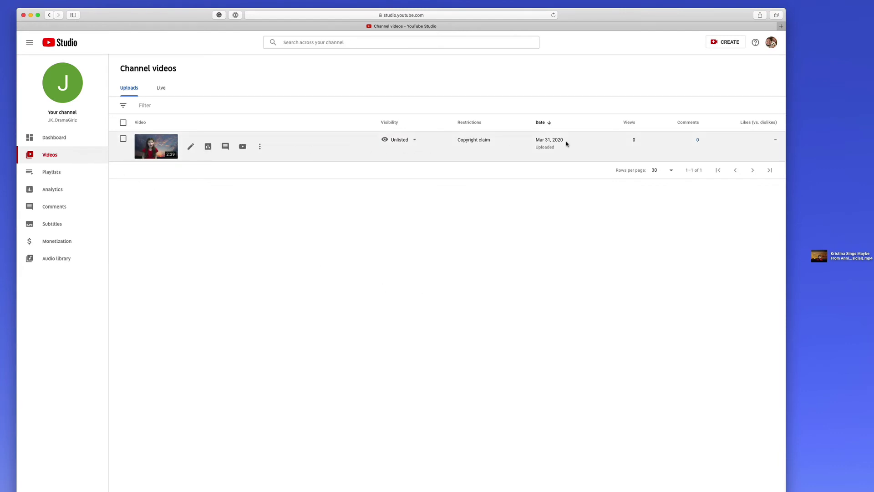
mouse_move(475, 141)
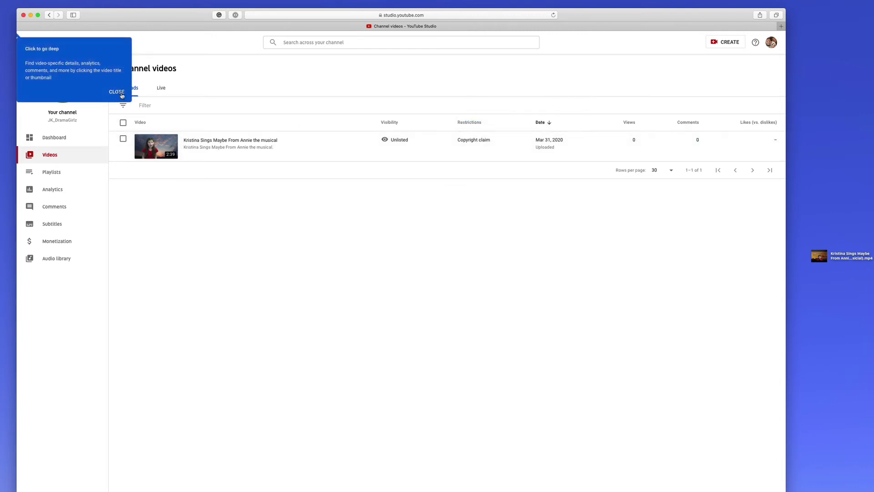
Step: View the copyright claim details and the Monetization 'Learn more' help on ads
click(478, 122)
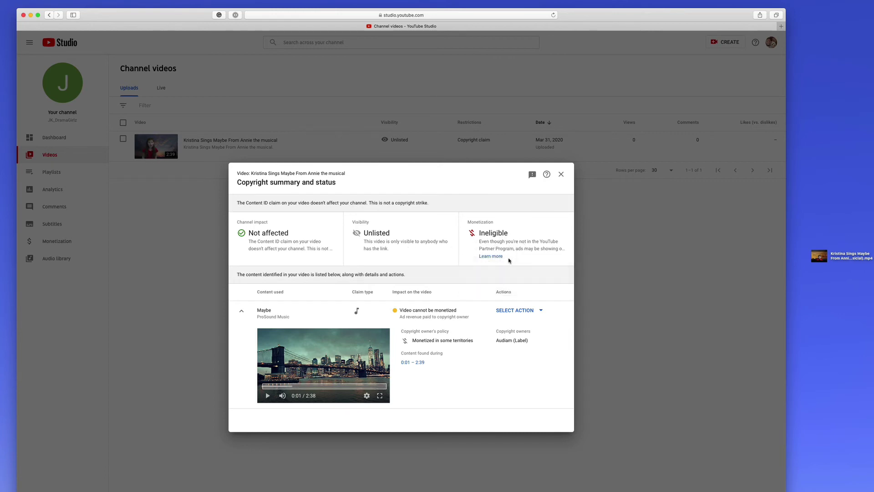
click(496, 259)
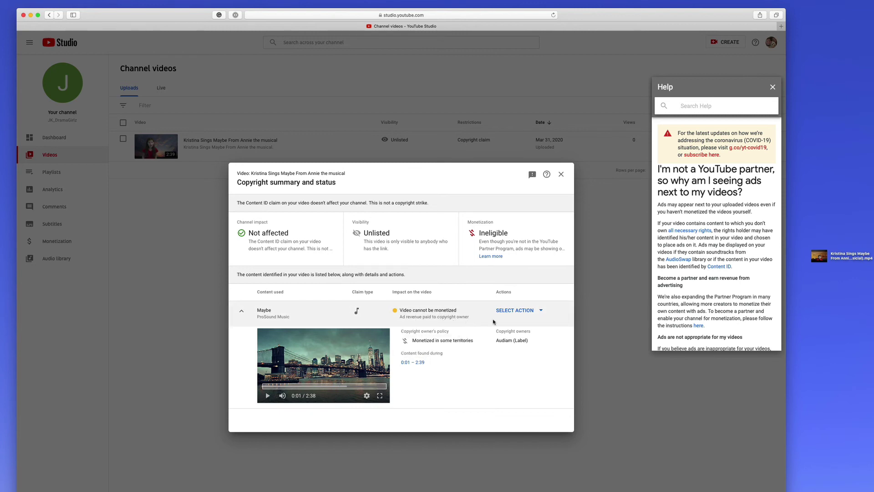
Step: Check the Replace song, Mute song and Dispute actions, then close the summary and Help panel
click(531, 313)
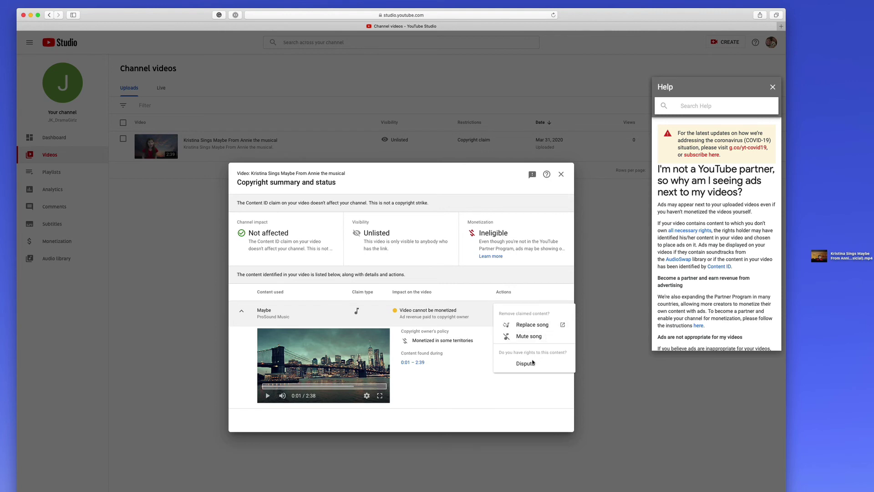
click(525, 400)
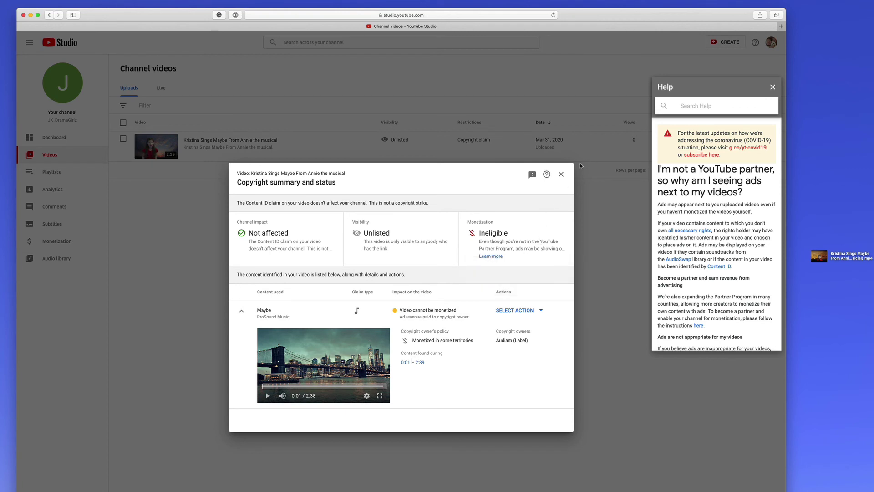
click(561, 174)
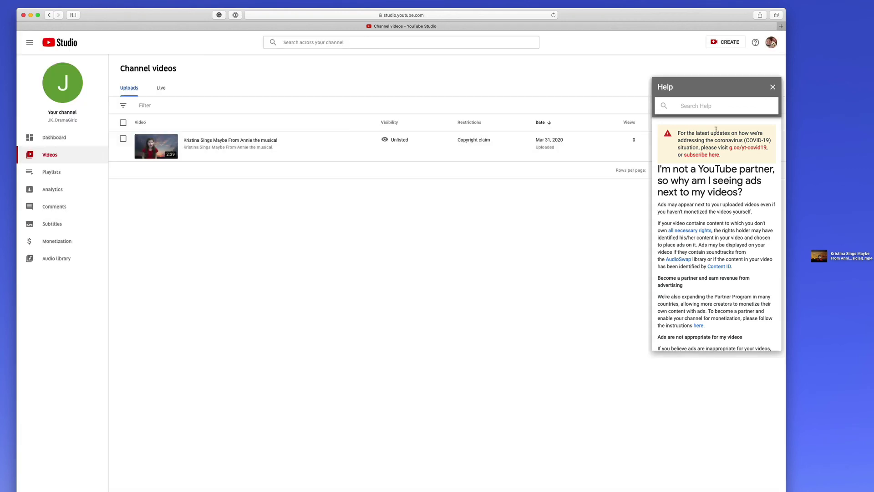
click(773, 87)
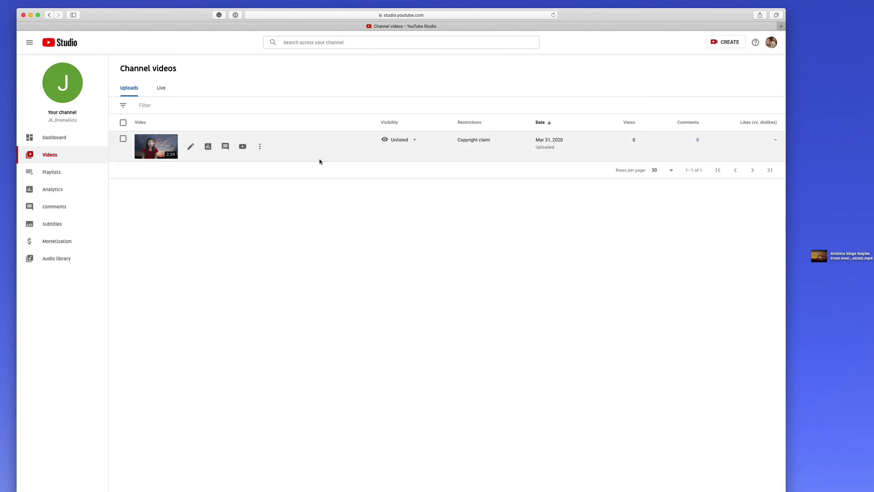
Step: Open the Maybe from Annie details page and check its visibility options, leaving Unlisted unchanged
mouse_move(273, 161)
click(162, 148)
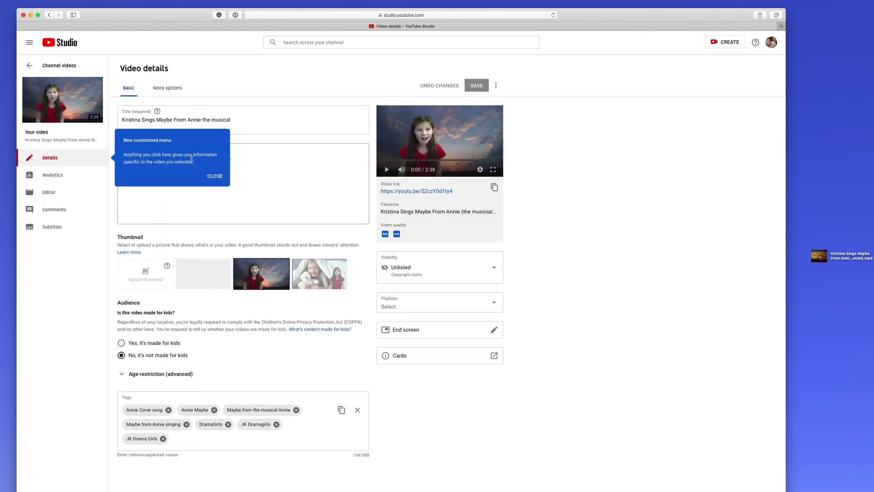
click(215, 176)
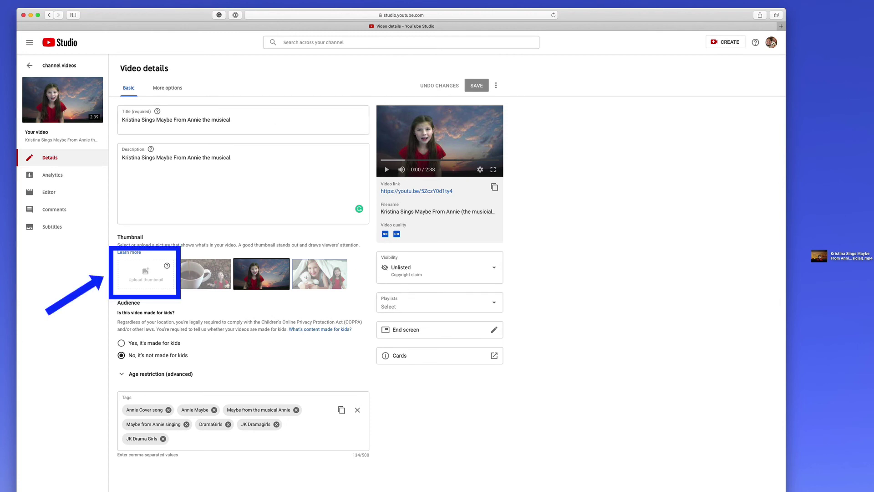
click(412, 272)
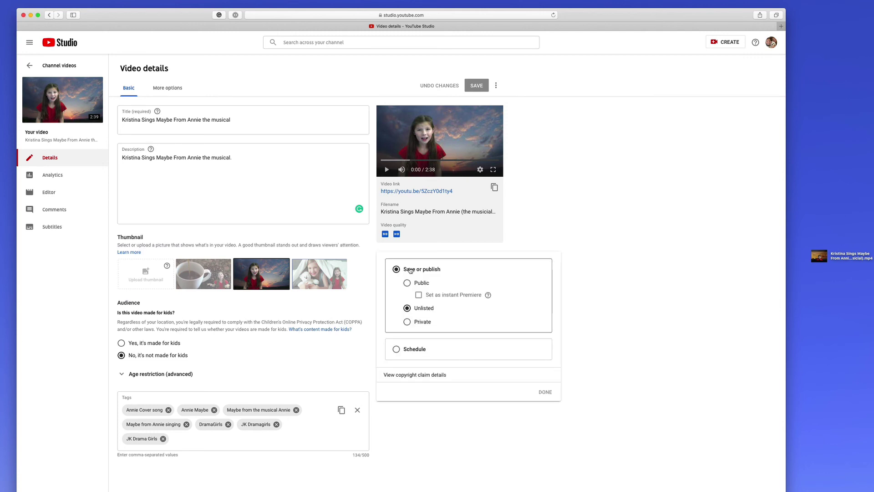
click(563, 227)
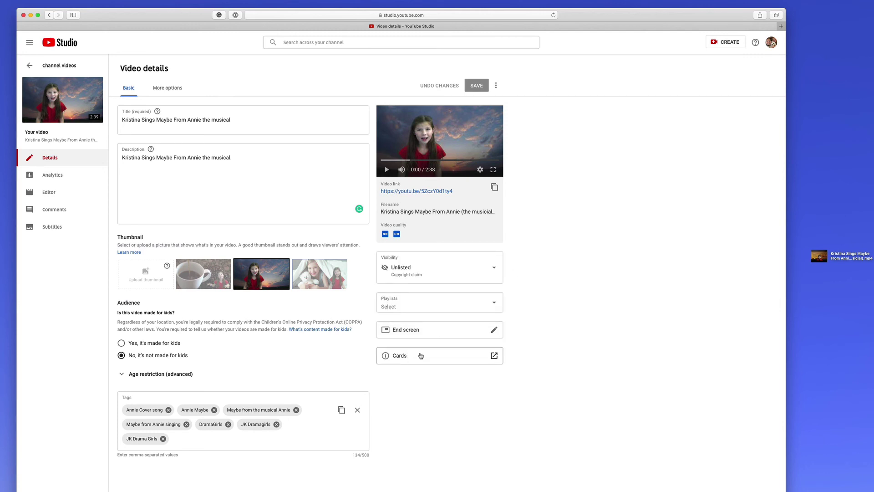
Step: Review the More options and Basic tabs and the preview's playback speed choices
click(176, 90)
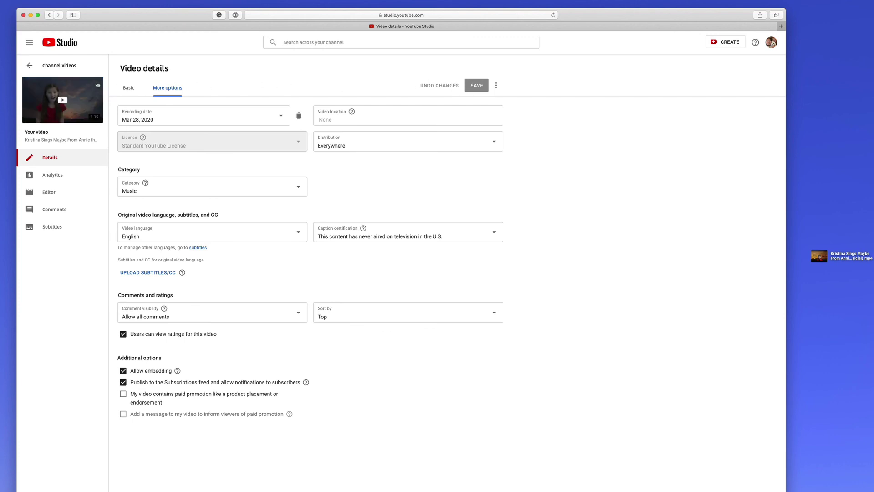
click(128, 88)
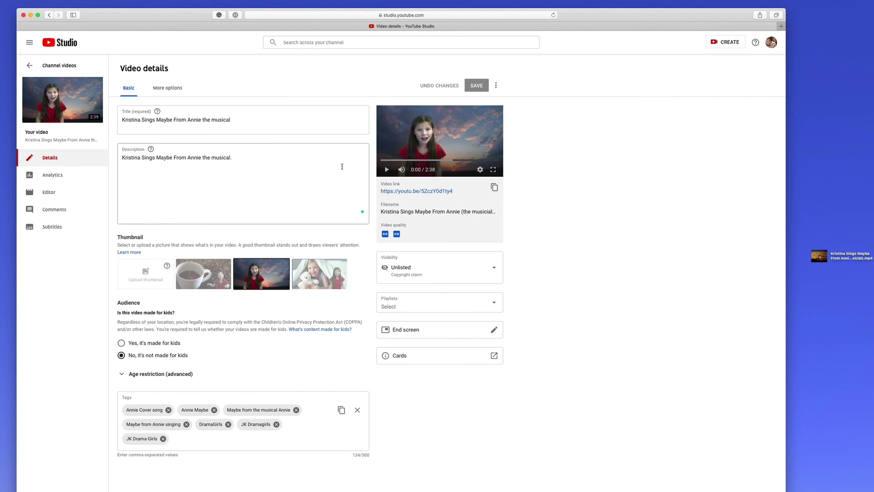
click(479, 170)
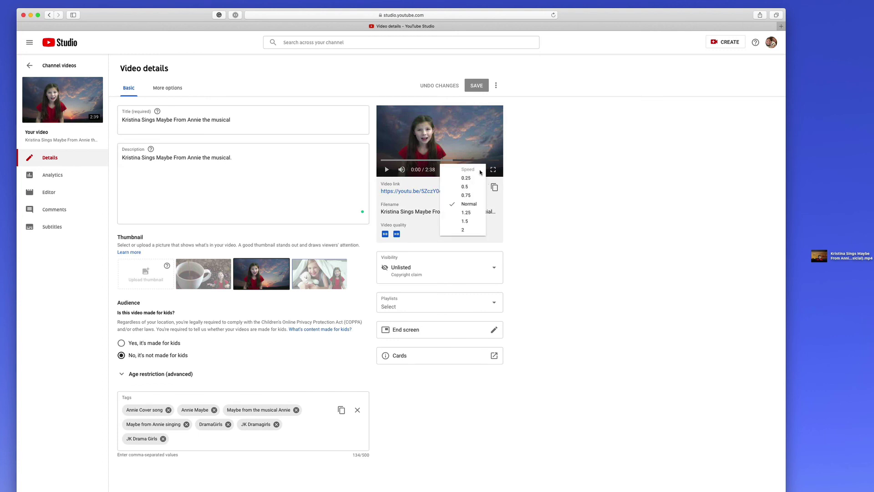
click(551, 178)
Step: Return to Channel videos and reopen the Maybe from Annie details page
mouse_move(62, 96)
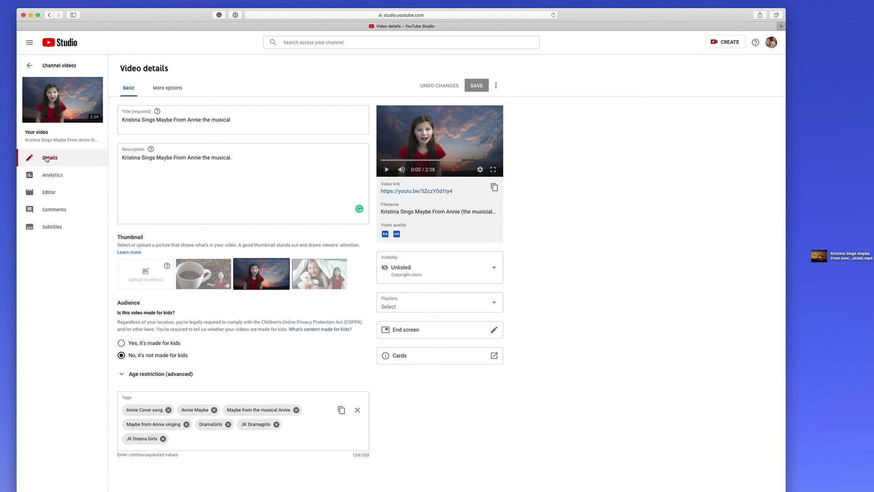
click(30, 65)
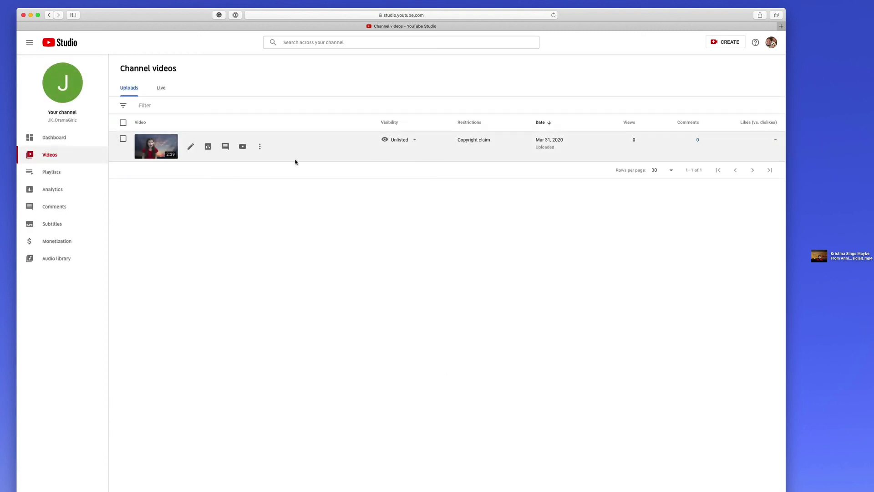
mouse_move(163, 149)
click(162, 148)
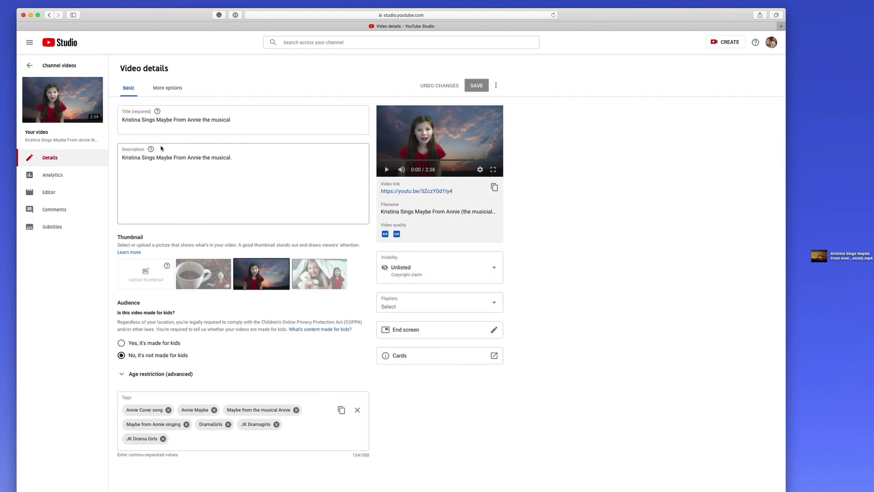
Step: Open the video's watch page in a new tab, check its Quality options, then choose Edit Video
click(87, 97)
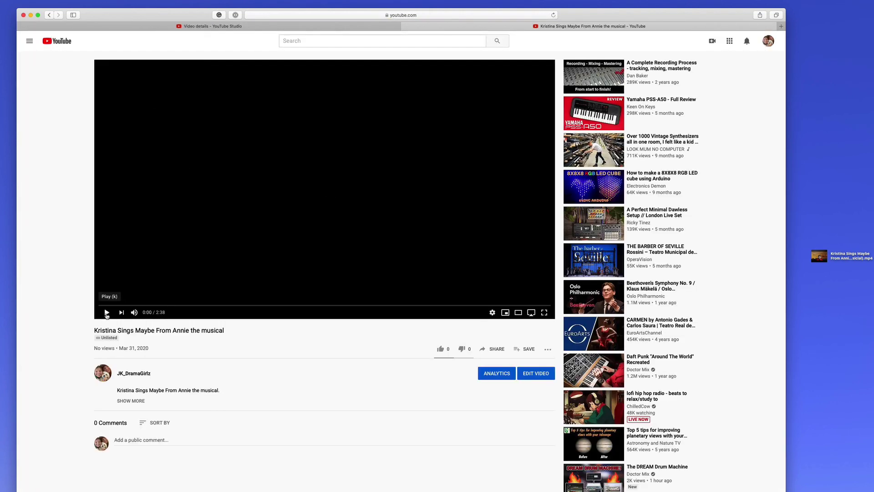
click(492, 313)
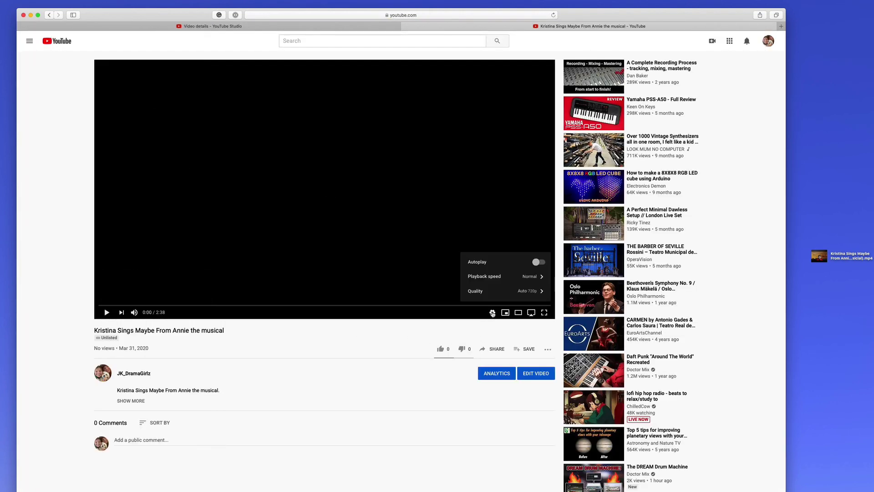
click(521, 296)
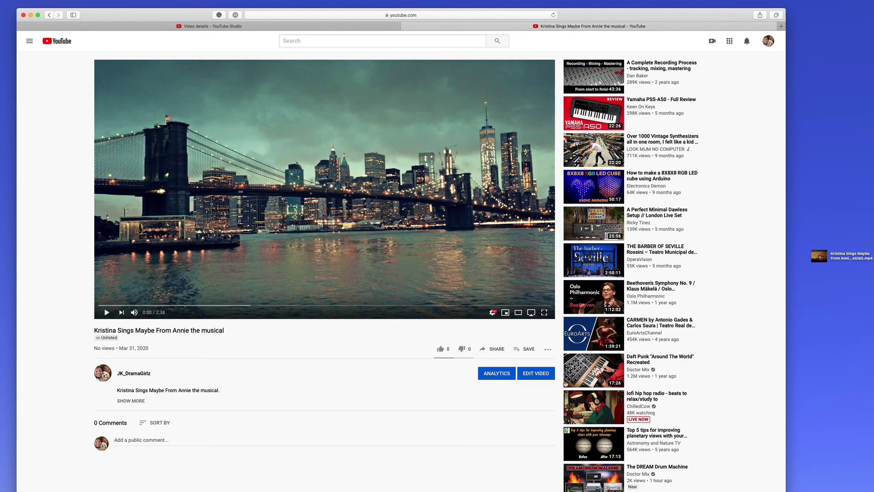
click(536, 374)
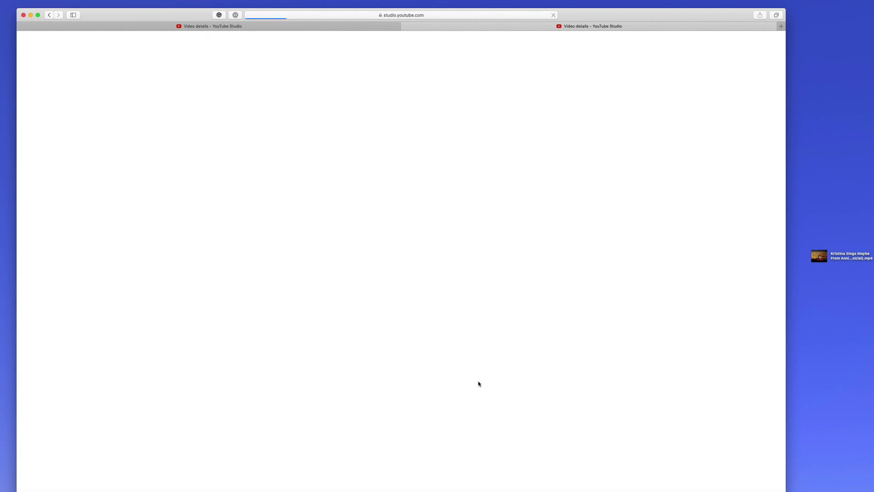
Step: Preview the Public visibility option, then close the panel without saving so it stays Unlisted
click(407, 268)
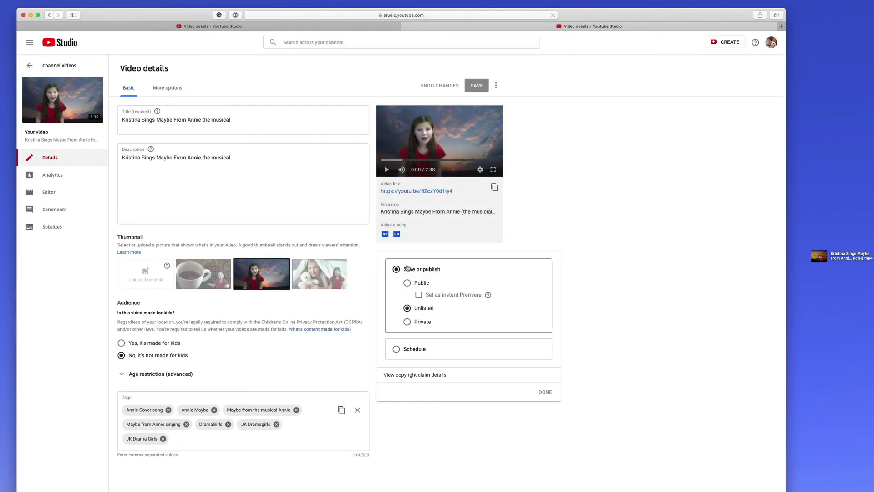
click(406, 283)
click(634, 299)
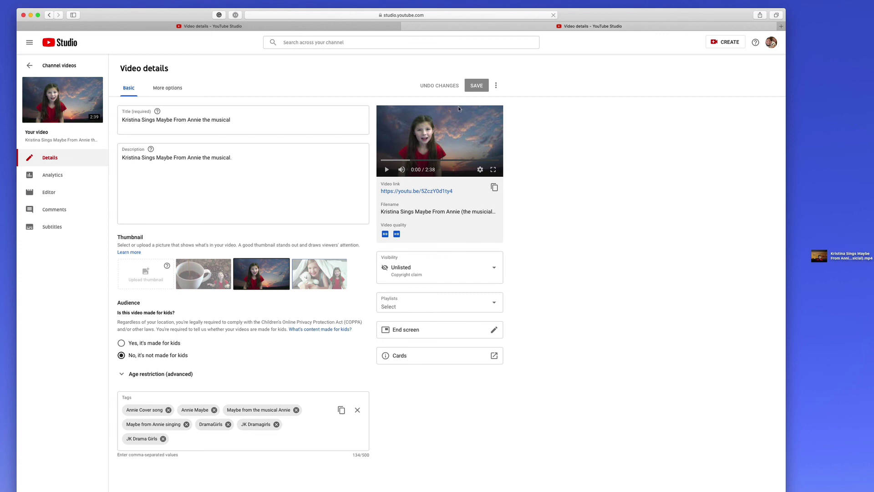